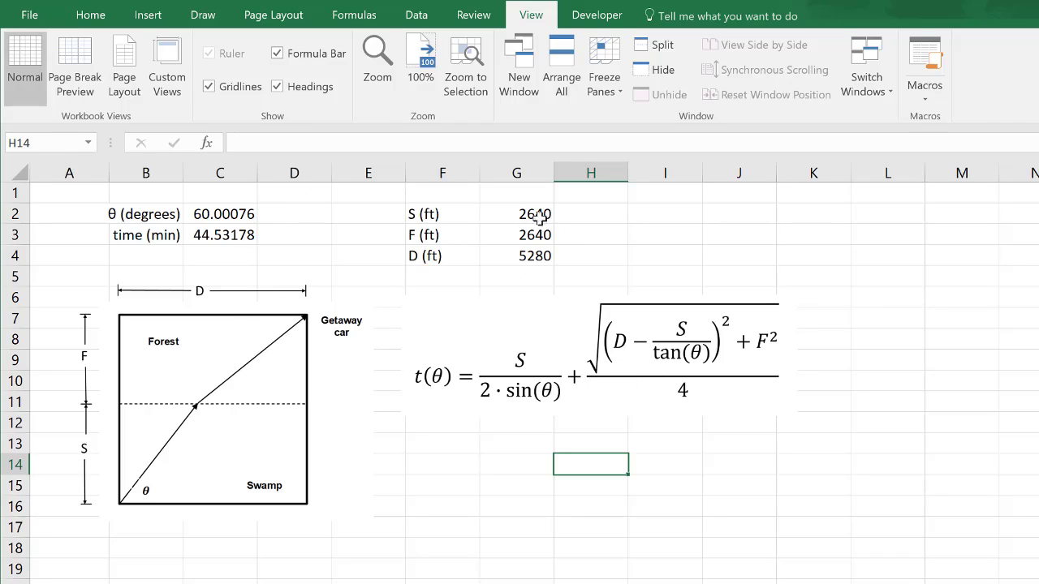
# - Inspect the named cells for S, F and D and the time formula in C3
pyautogui.click(510, 217)
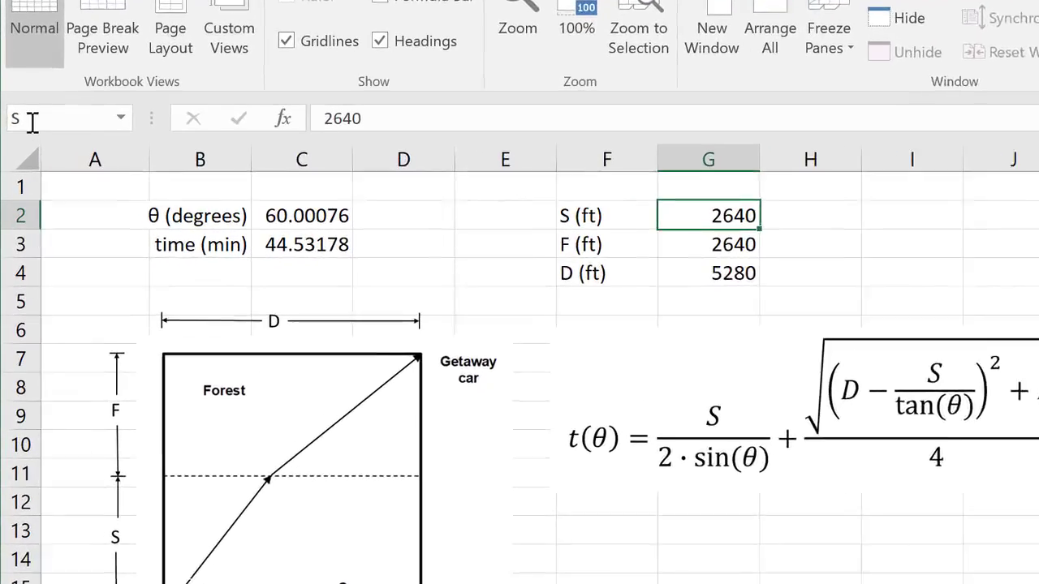
pyautogui.click(551, 236)
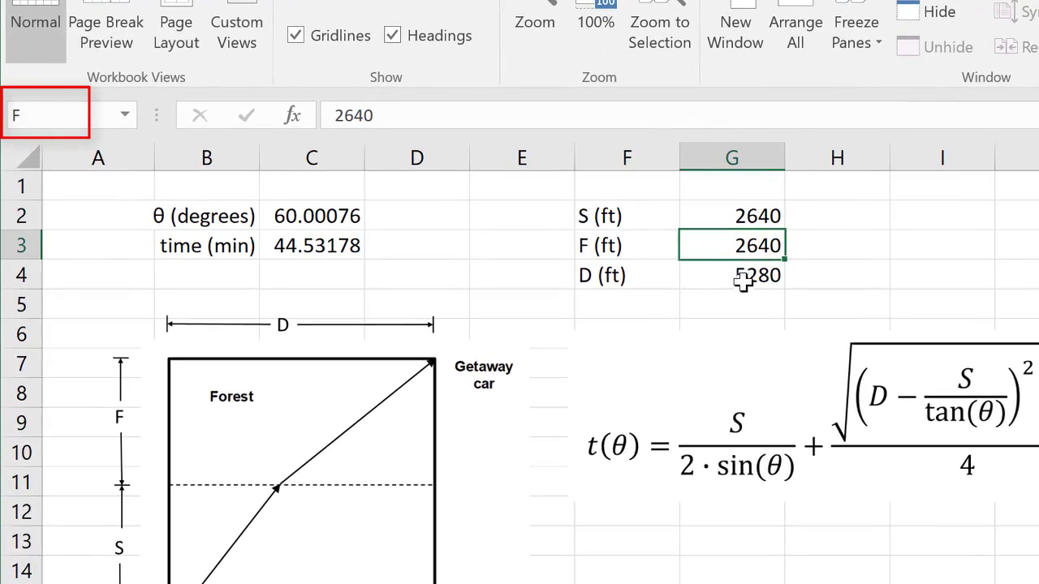
pyautogui.click(739, 276)
pyautogui.click(311, 253)
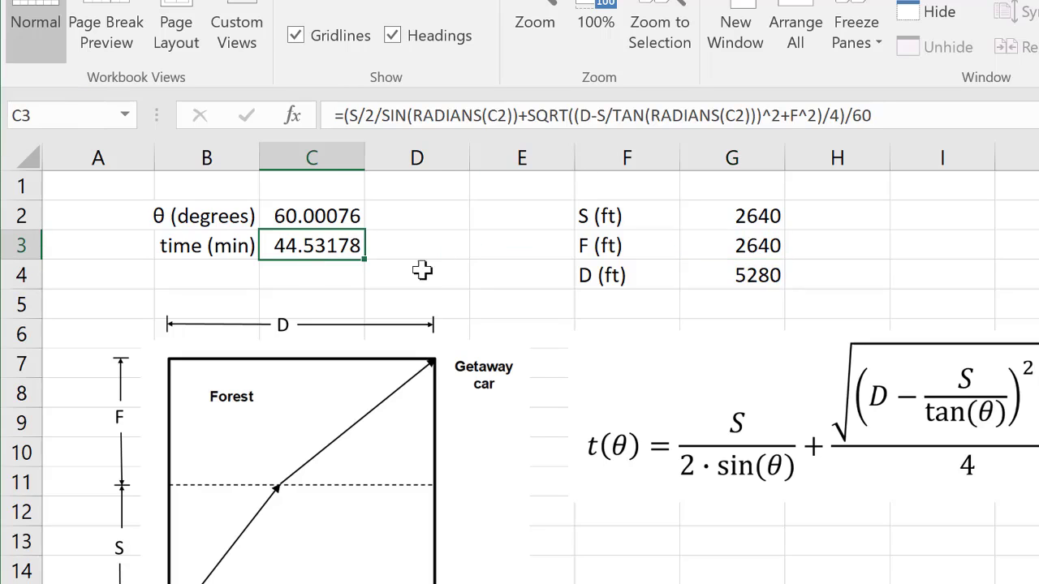
pyautogui.click(424, 115)
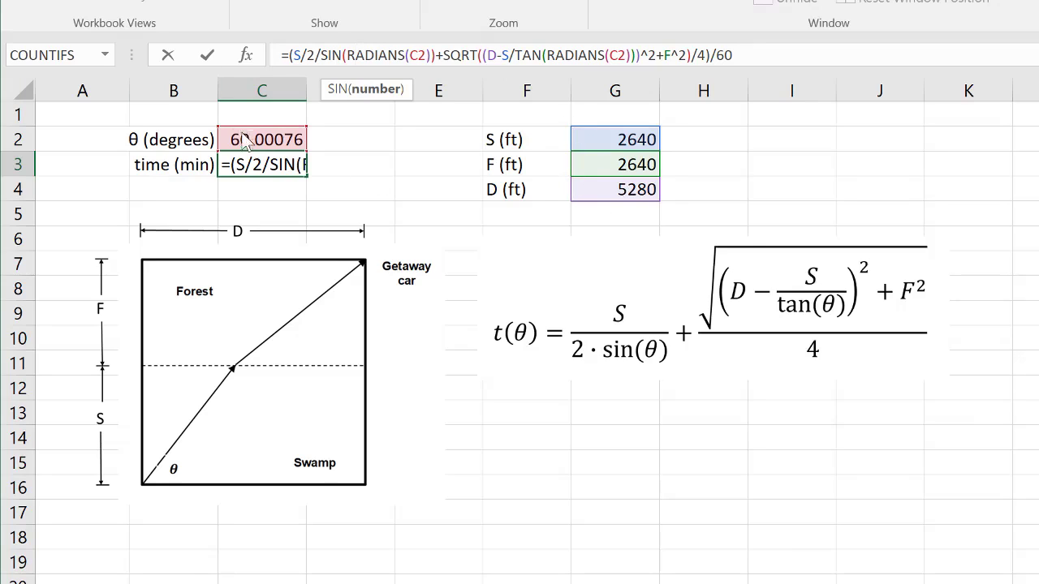
pyautogui.press('Return')
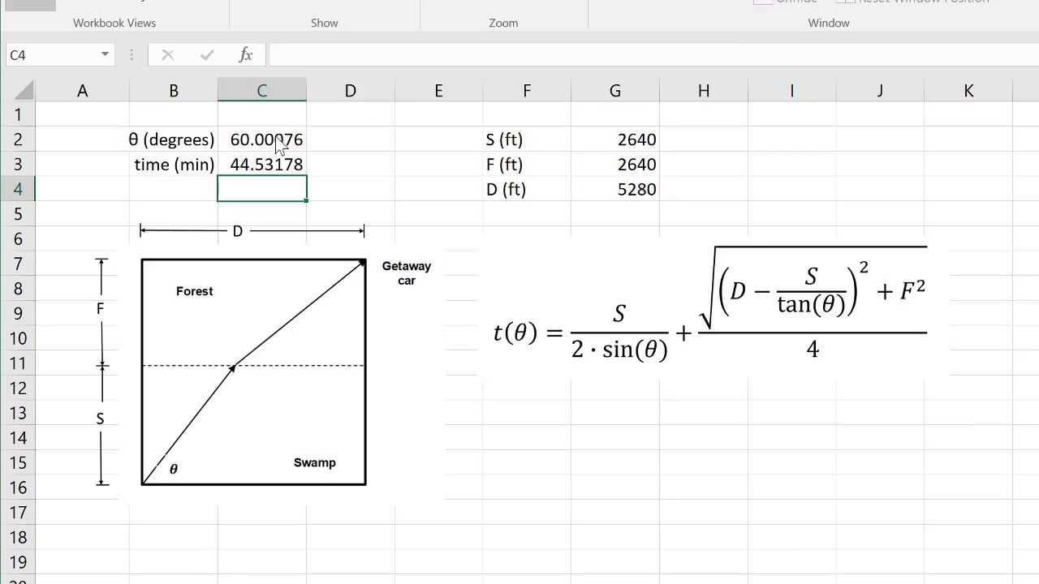
# - Try angle θ values of 64 and 45 degrees in cell C2
pyautogui.click(279, 139)
pyautogui.write('64')
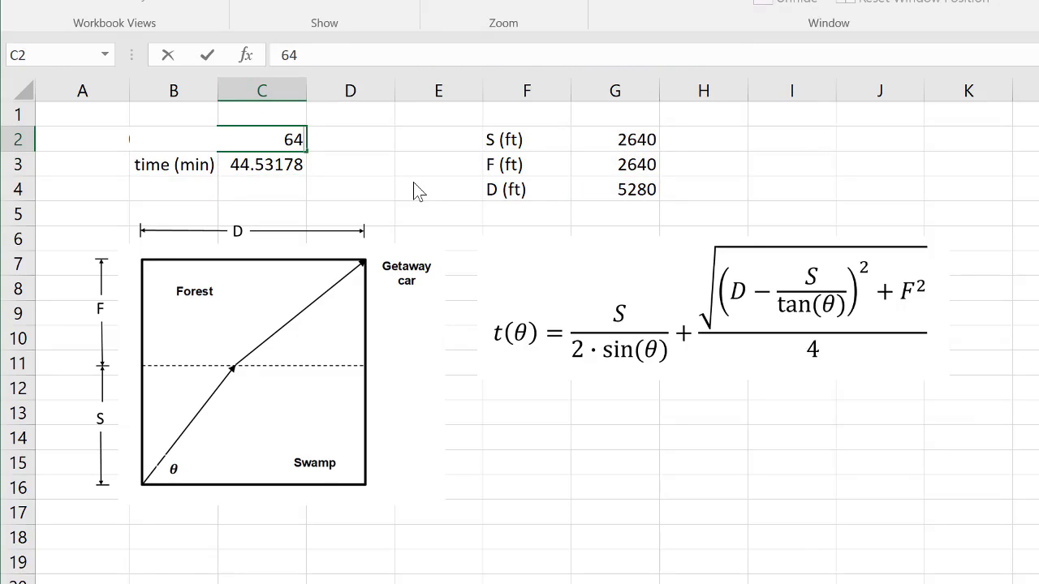
pyautogui.press('Return')
pyautogui.click(295, 139)
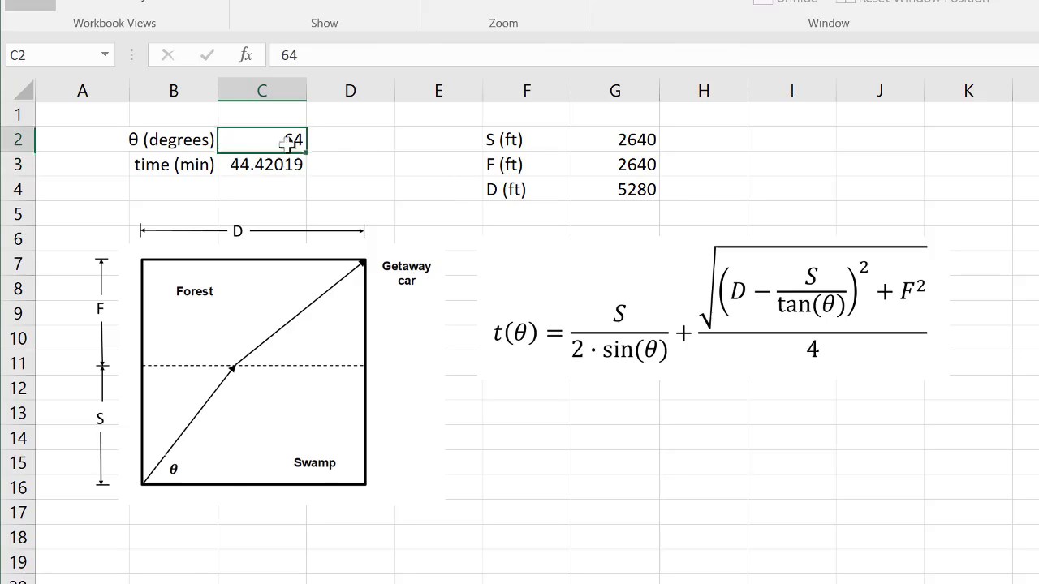
pyautogui.write('45')
pyautogui.press('Return')
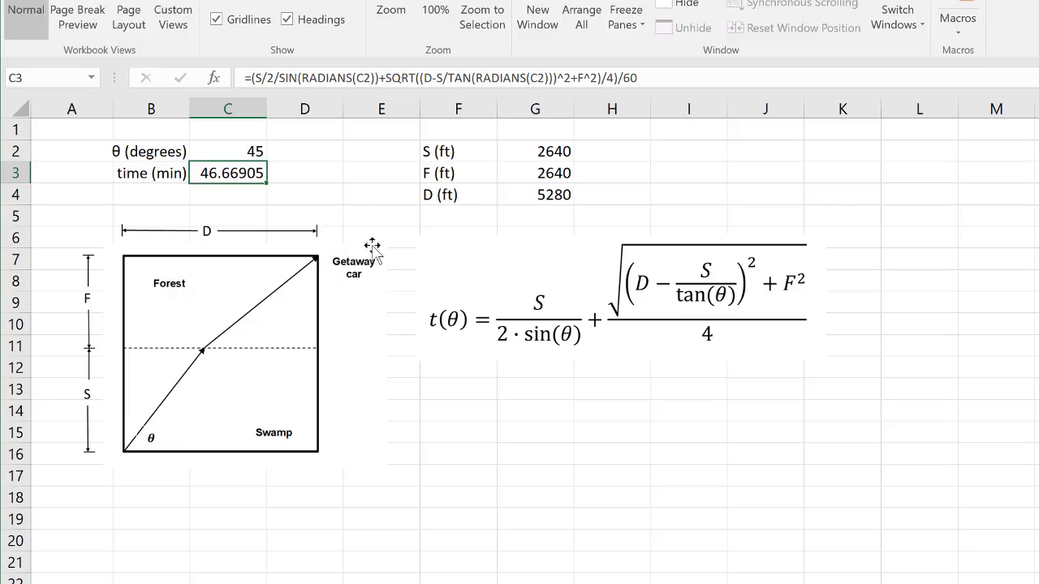
# - Run Solver to minimize the time in C3 by changing the angle in C2, and keep the solution
pyautogui.click(344, 15)
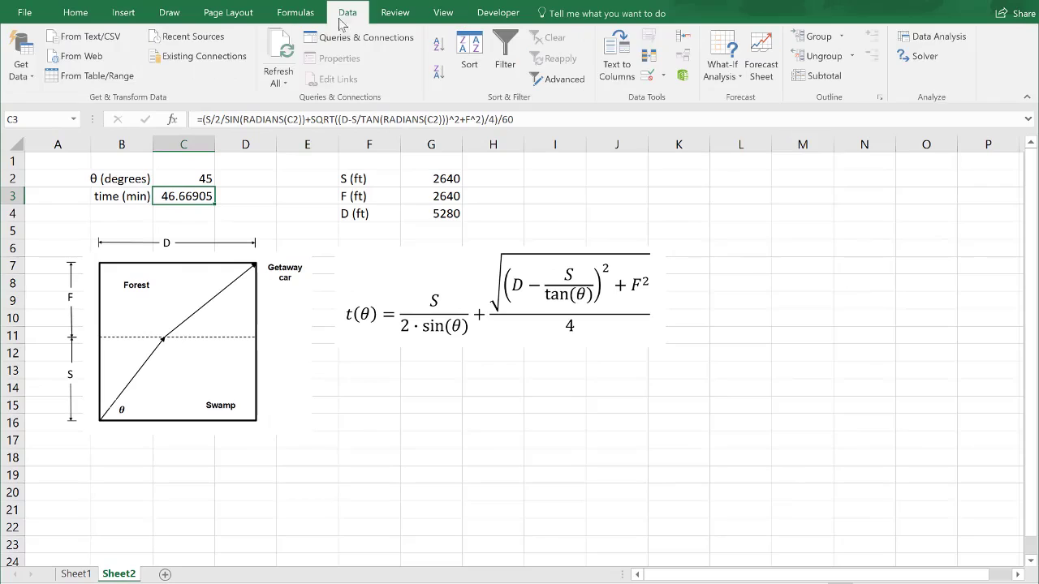
pyautogui.click(924, 56)
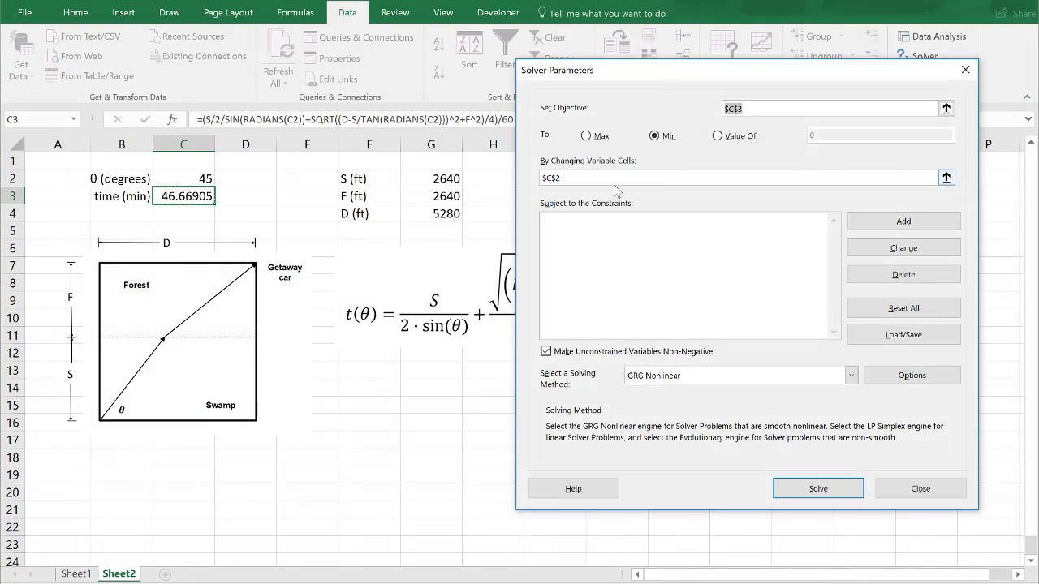
pyautogui.click(188, 198)
pyautogui.click(181, 179)
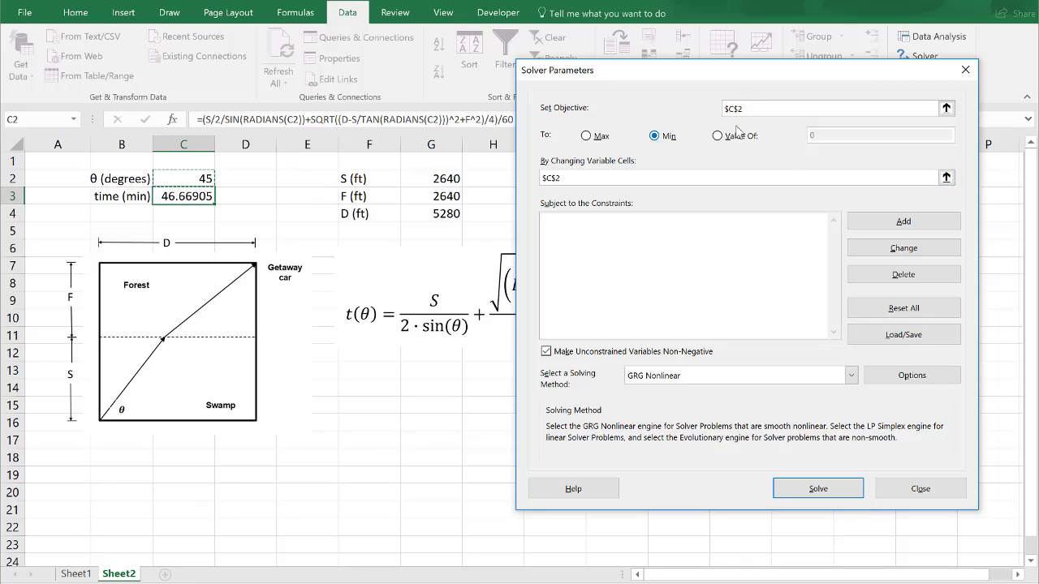
pyautogui.moveTo(755, 109); pyautogui.dragTo(694, 110)
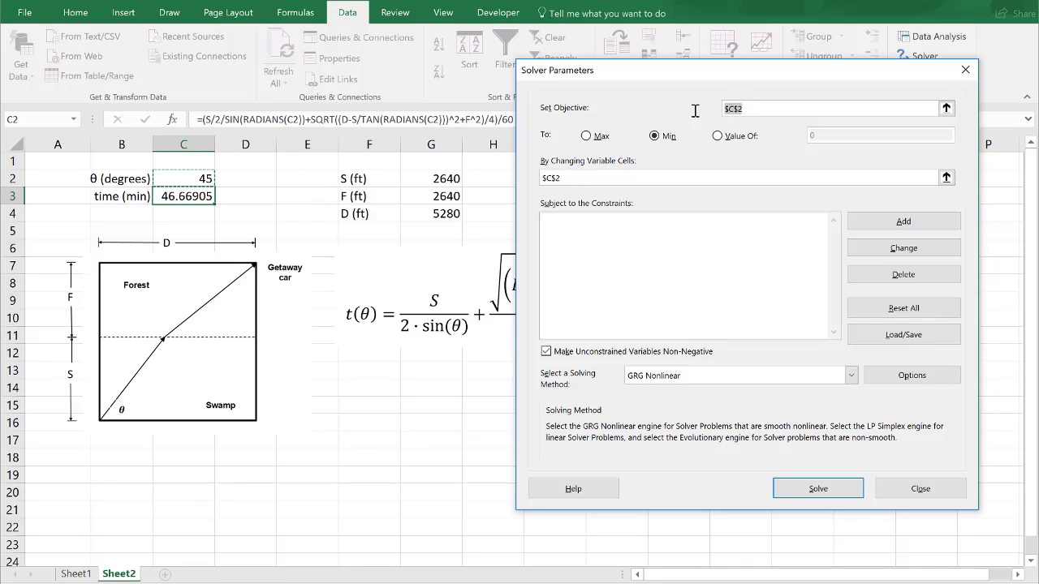
pyautogui.click(180, 199)
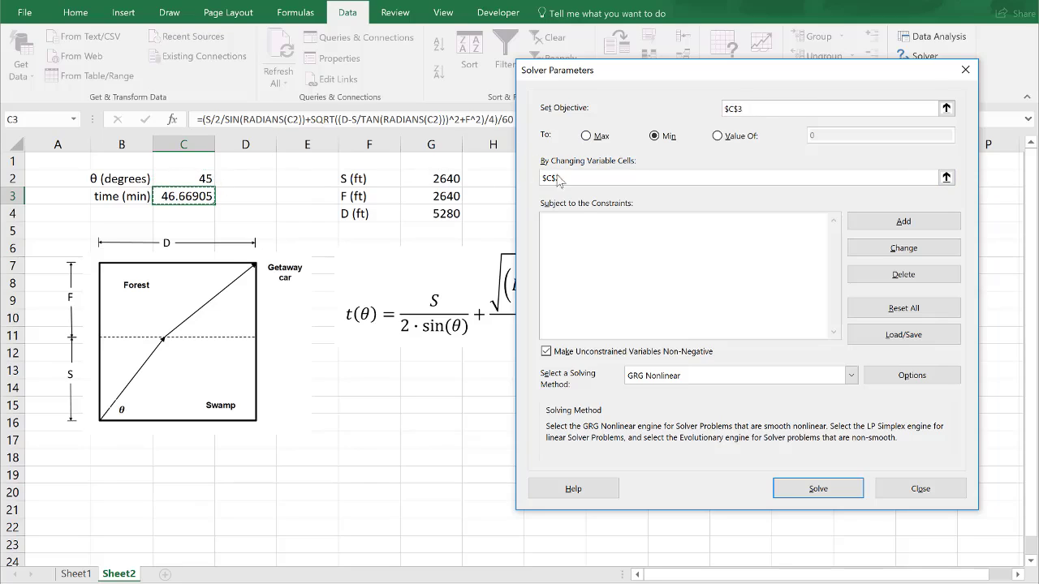
pyautogui.click(802, 490)
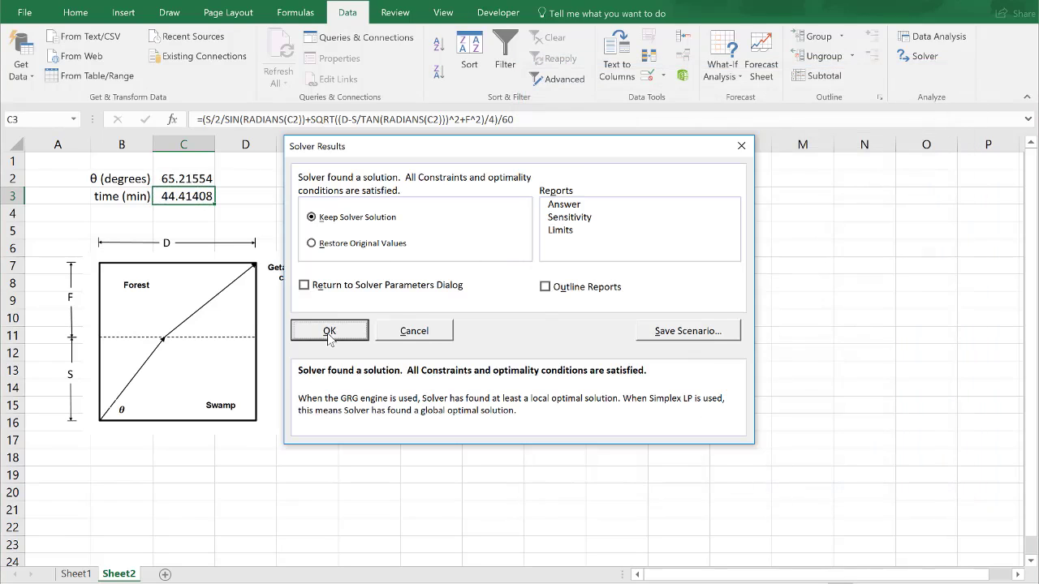
pyautogui.click(329, 333)
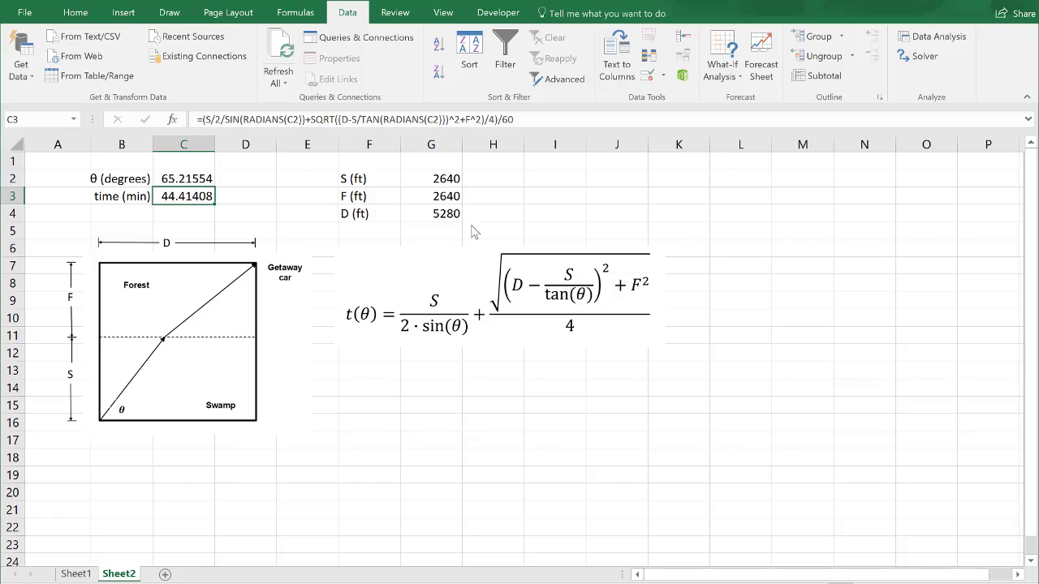
# - Set the swamp distance S in G2 to 3000 ft
pyautogui.click(435, 181)
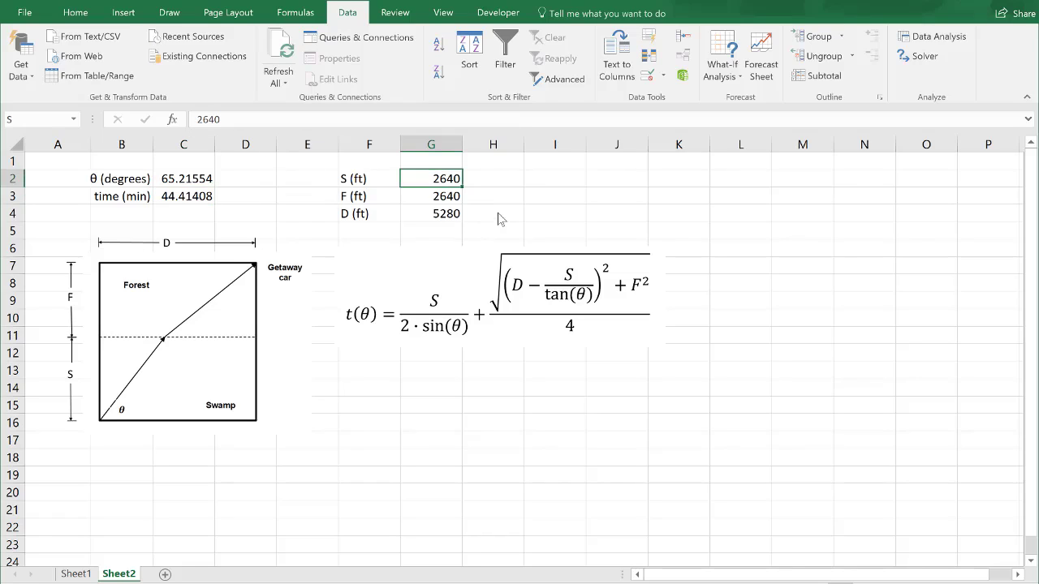
pyautogui.write('300')
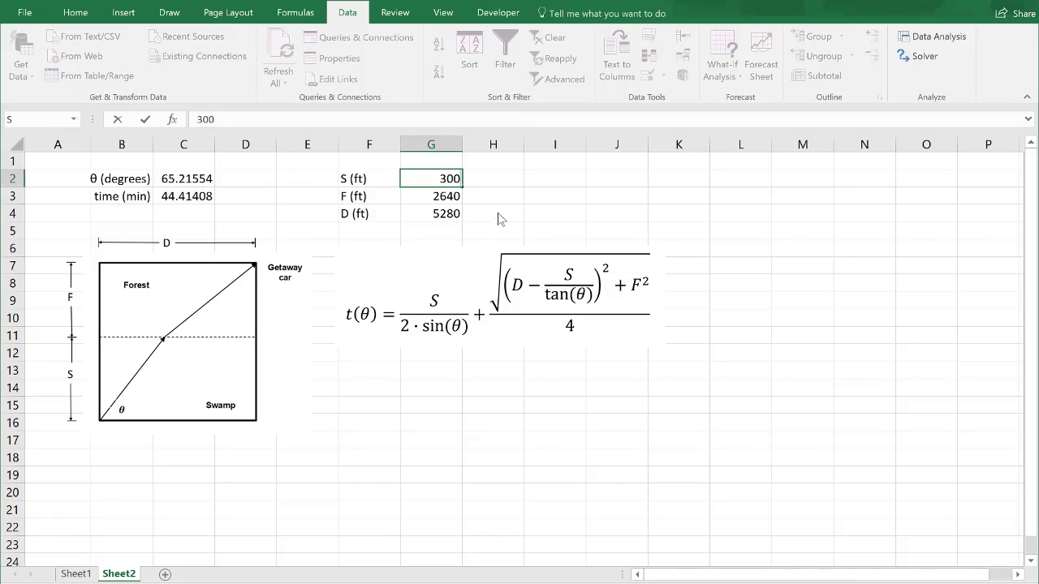
pyautogui.write('0')
pyautogui.press('Return')
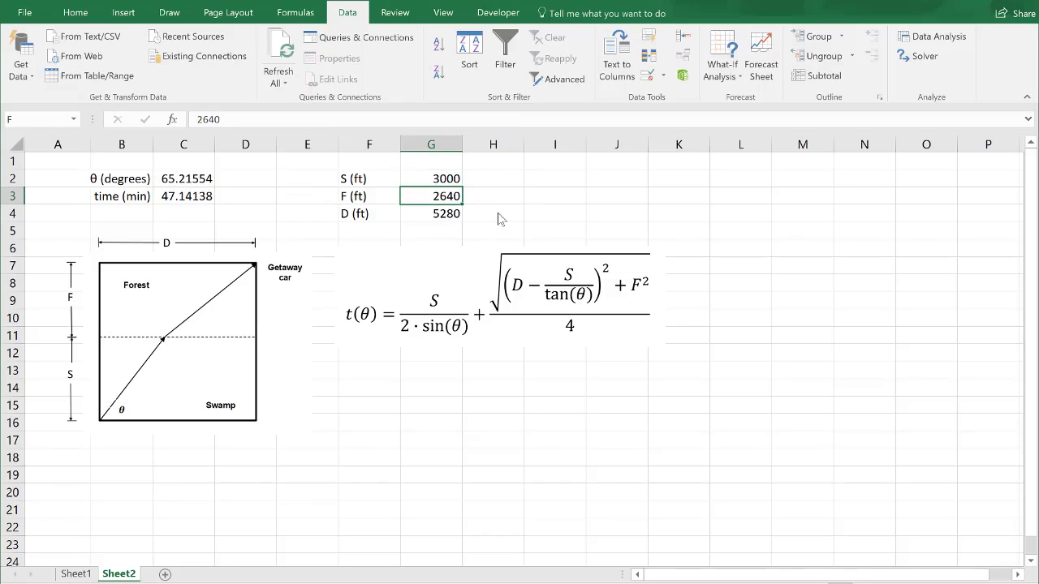
# - Rerun Solver with the same minimum-time objective C3 and variable cell C2, keeping the new solution
pyautogui.click(181, 199)
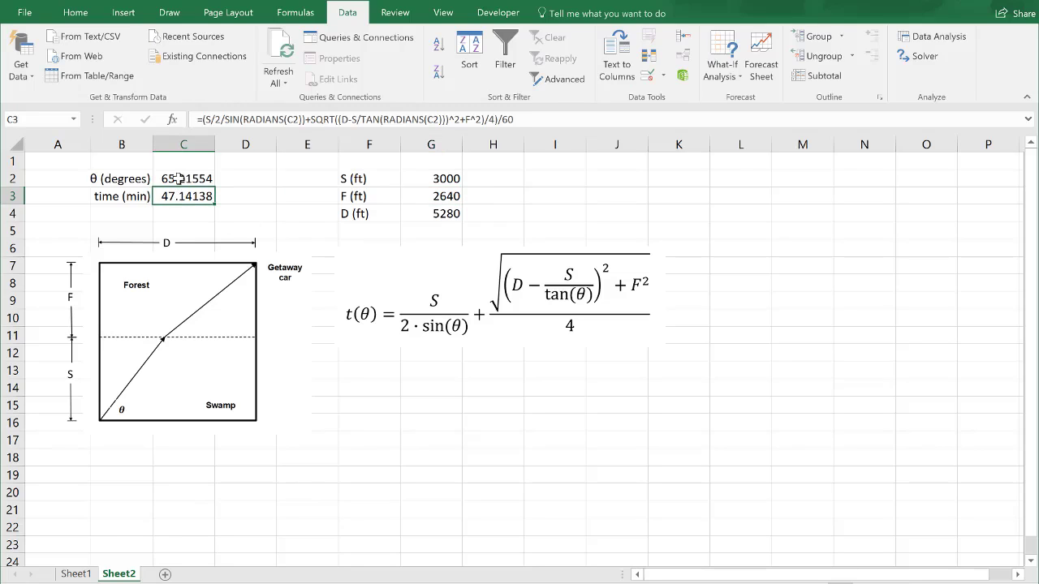
pyautogui.click(178, 179)
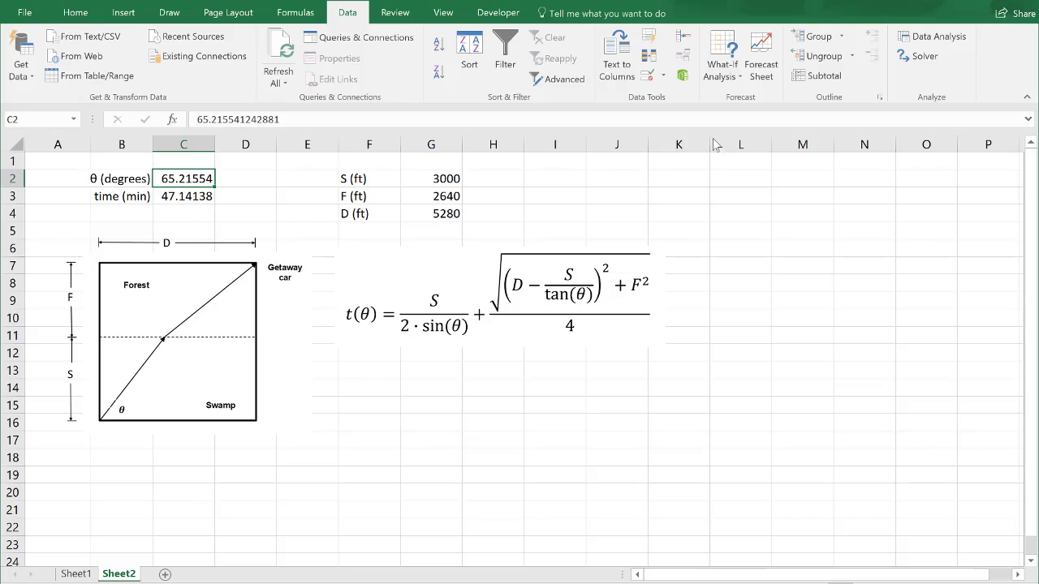
pyautogui.click(922, 56)
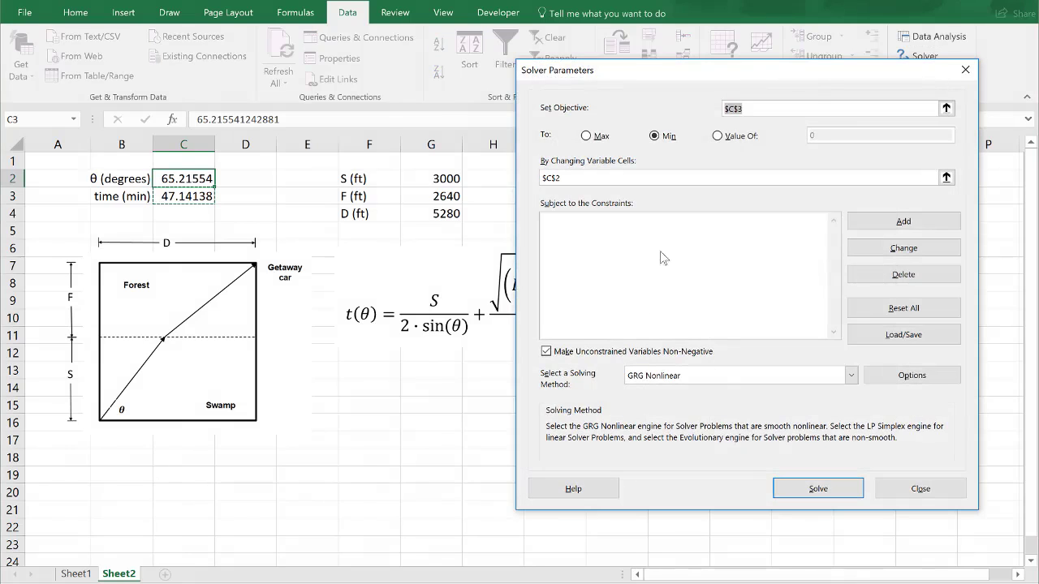
pyautogui.click(814, 490)
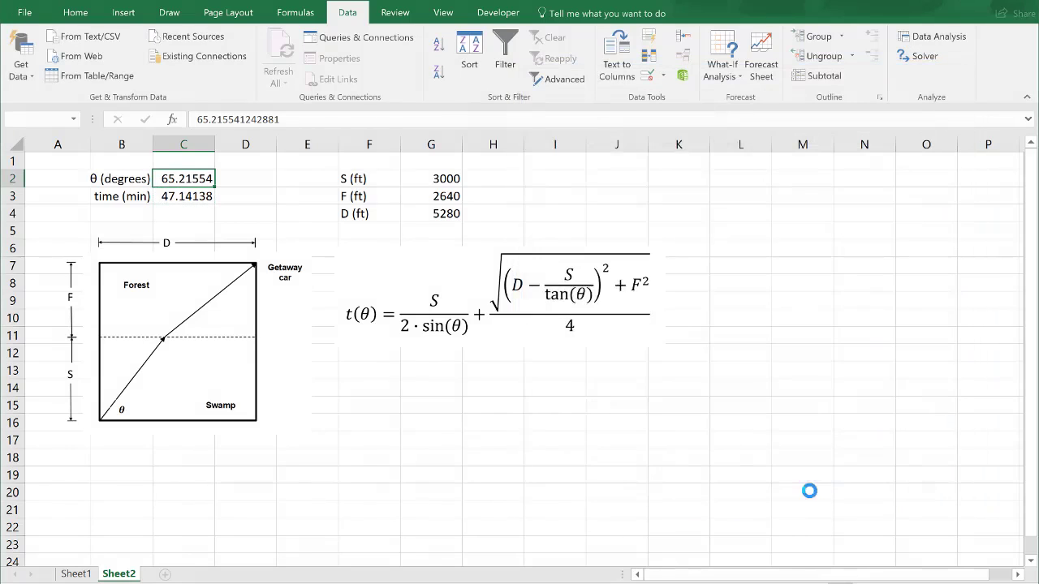
pyautogui.click(330, 331)
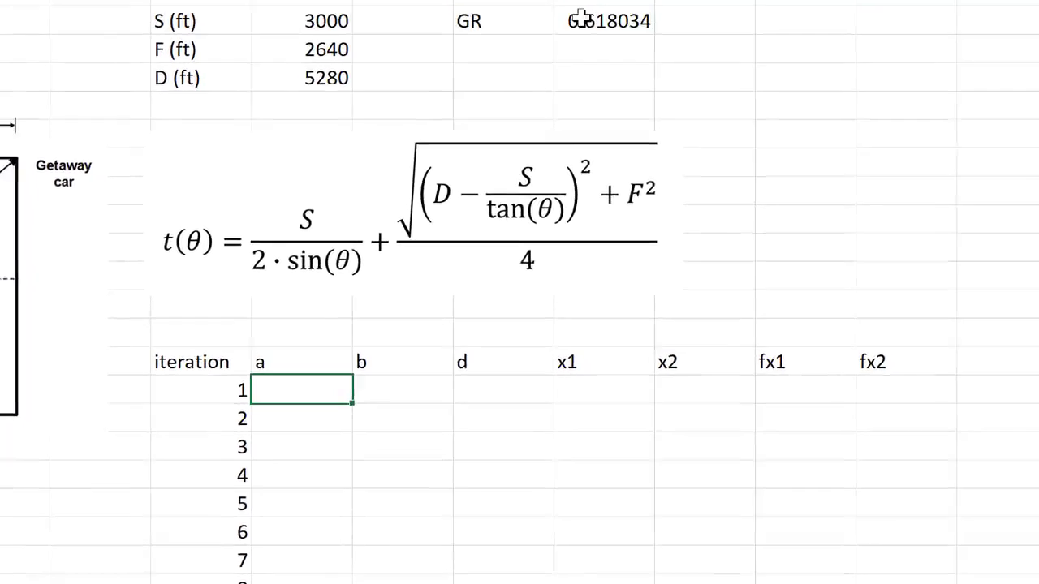
# - Examine the name and formula of the GR value in J2 and the iteration table's headings a through x2
pyautogui.click(582, 18)
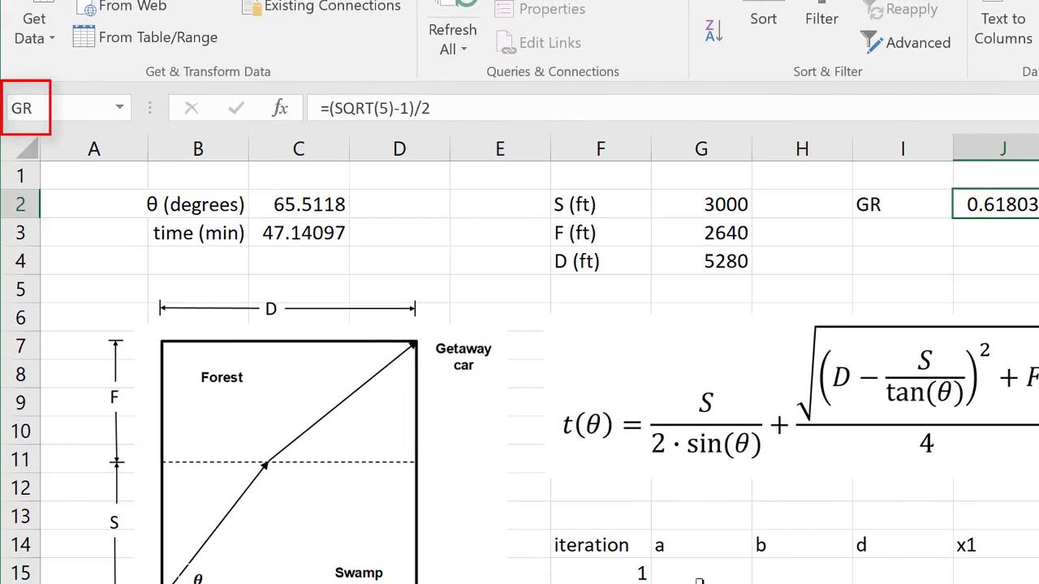
pyautogui.click(697, 575)
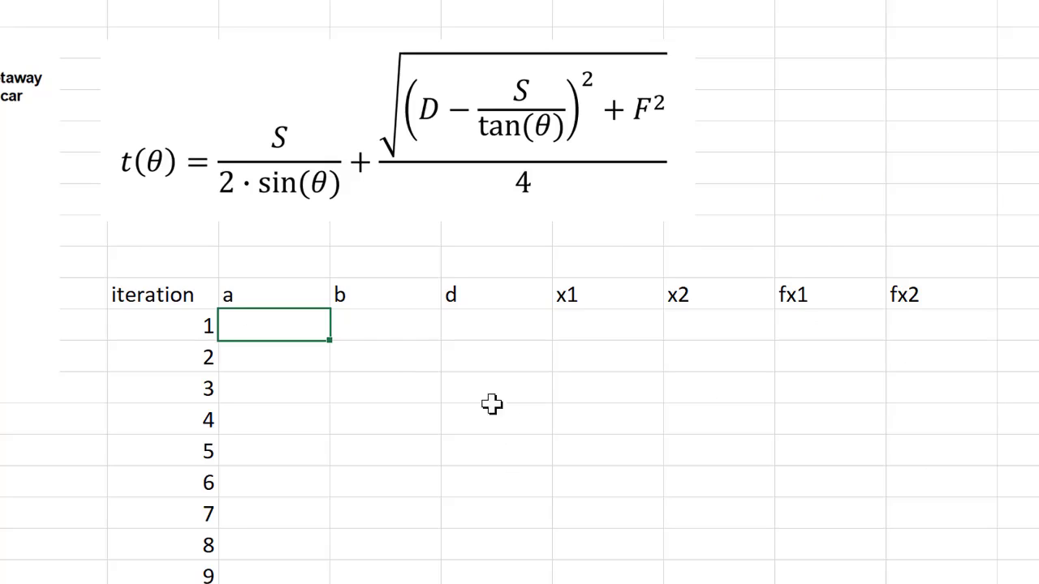
pyautogui.moveTo(300, 297); pyautogui.dragTo(686, 296)
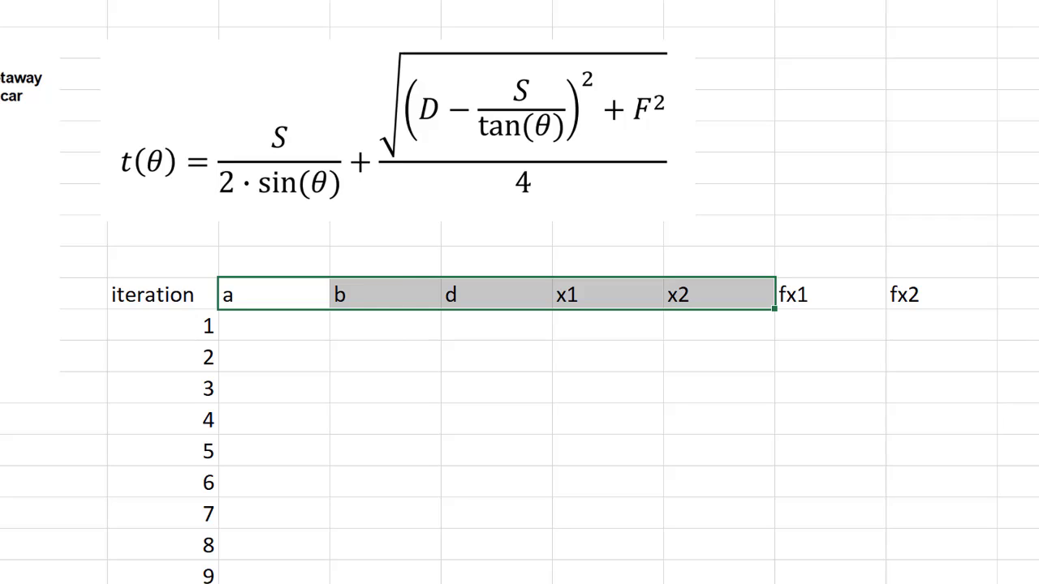
pyautogui.click(476, 329)
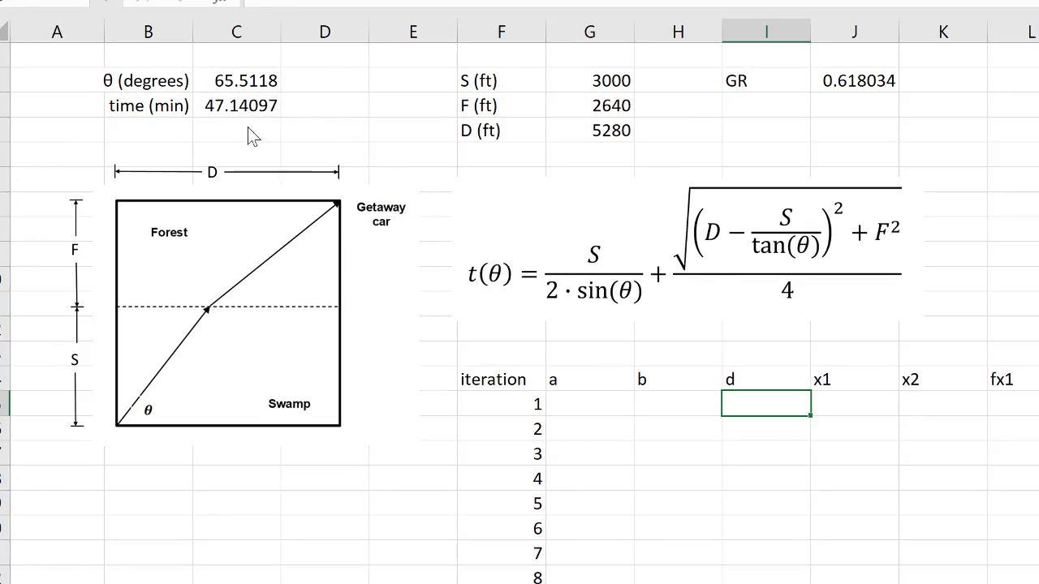
# - Enter the iteration 1 bounds, with a as 1 and b as 90
pyautogui.click(604, 400)
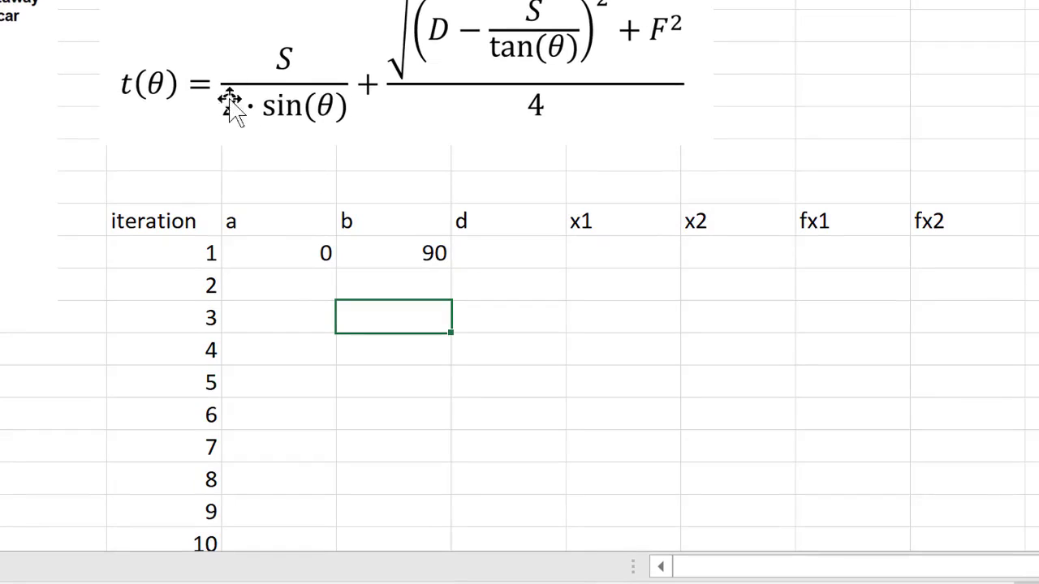
pyautogui.click(305, 254)
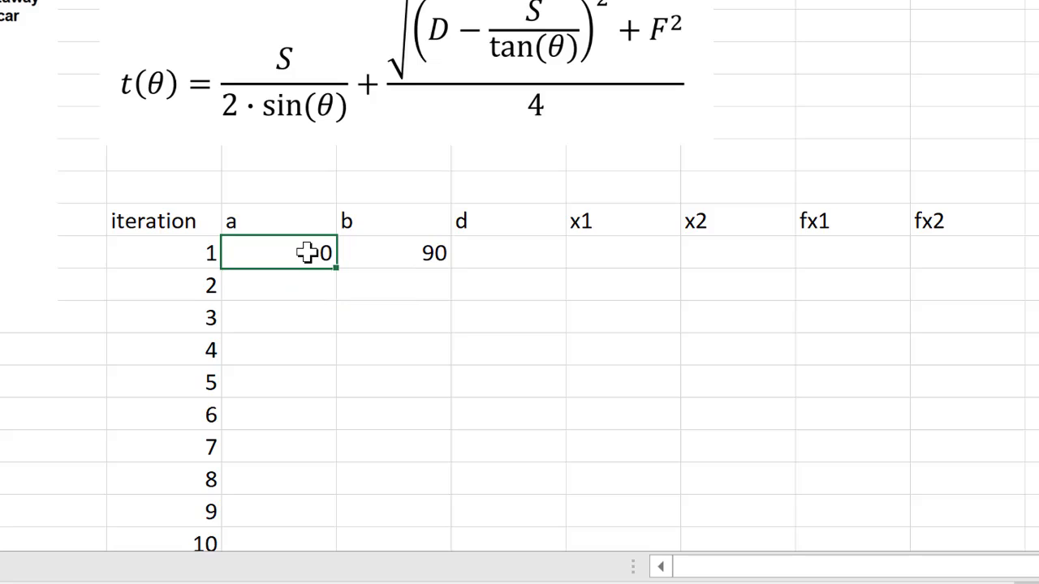
pyautogui.press('Return')
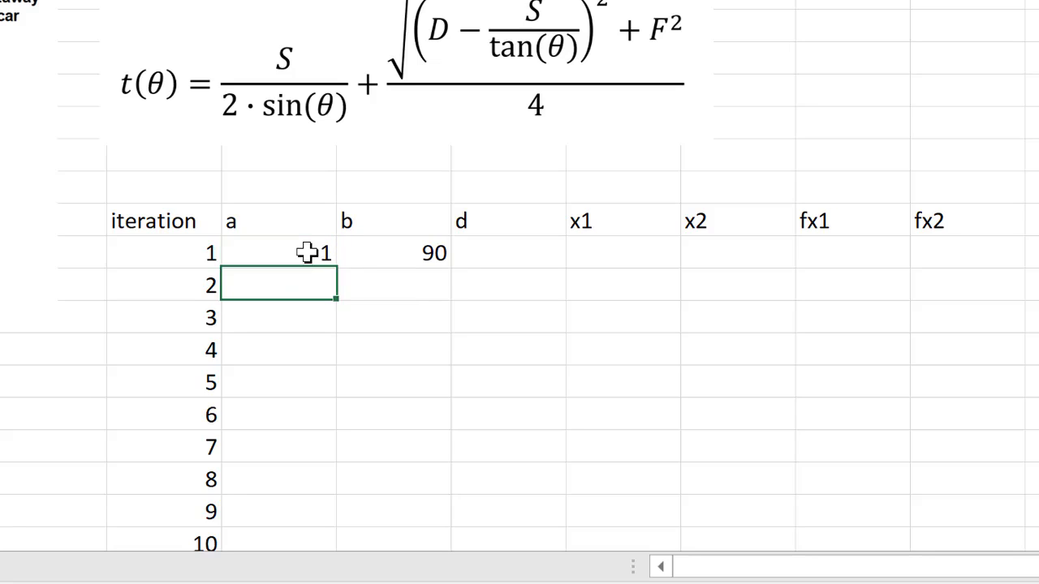
# - Fill in iteration 1 with d as GR times the a-to-b interval, x1 as =G15+I15 and x2 as =H15-I15
pyautogui.click(423, 254)
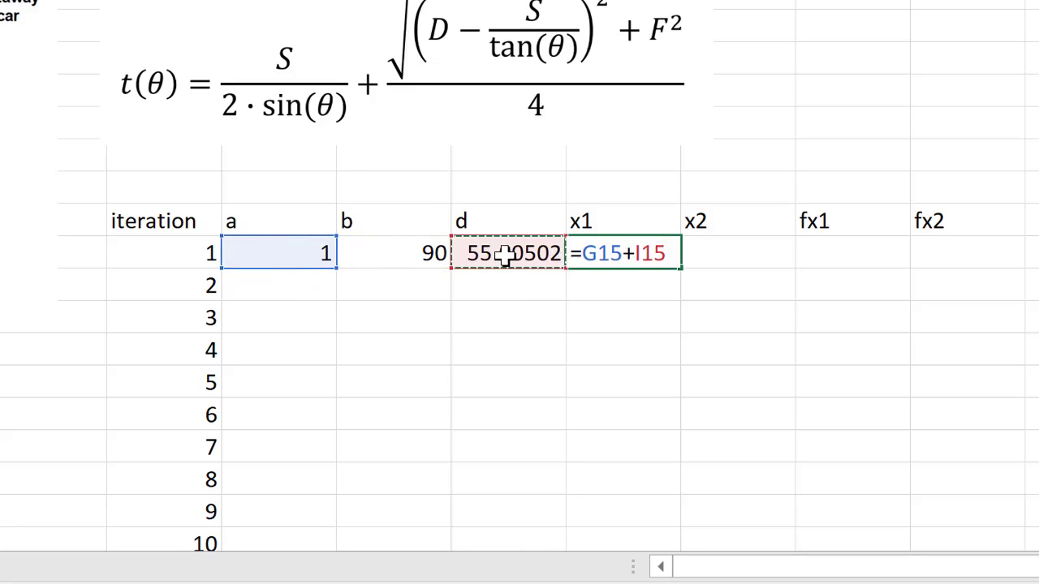
pyautogui.press('Return')
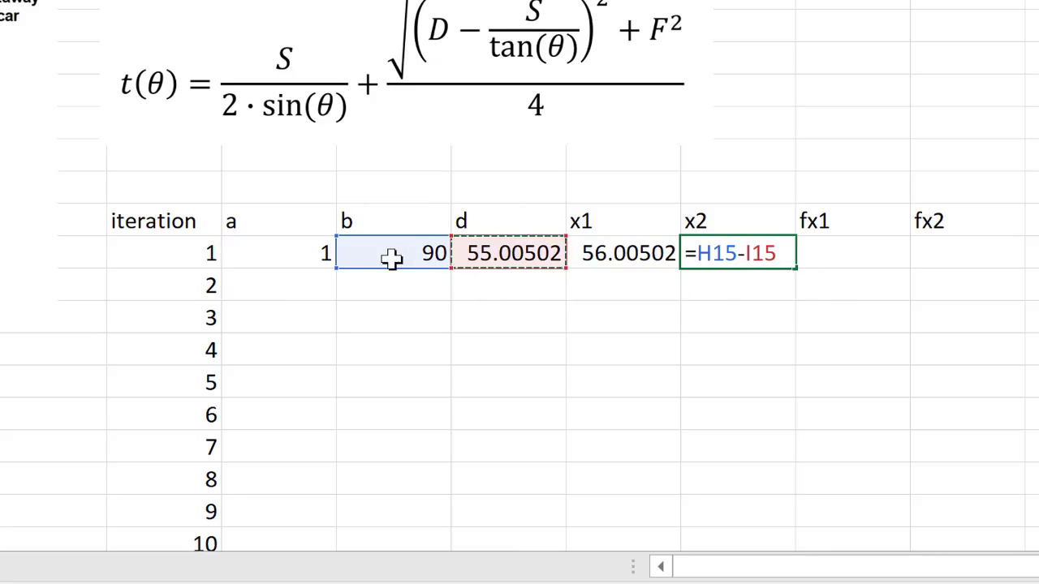
pyautogui.press('Return')
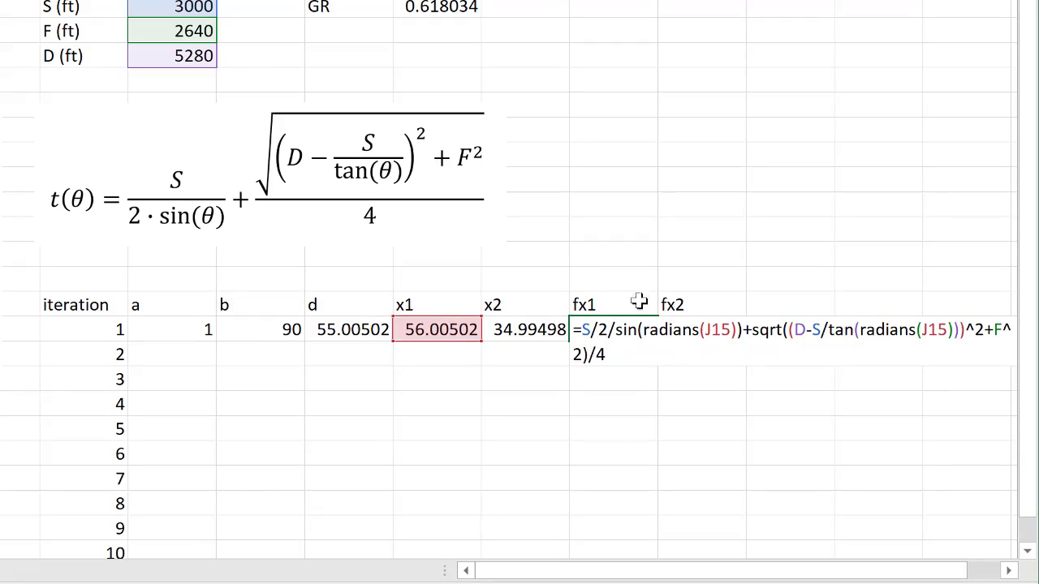
# - Complete iteration 1's fx1 formula =S/2/sin(radians(J15))+sqrt((D-S/tan(radians(J15)))^2+F^2)/4 and copy it to fx2
pyautogui.press('Return')
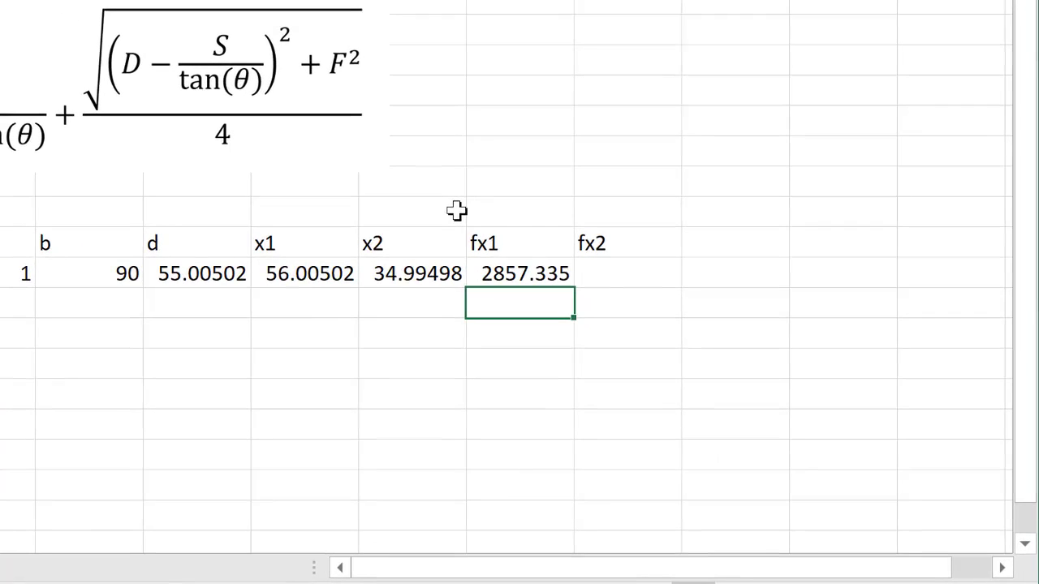
pyautogui.click(515, 273)
pyautogui.hotkey('ctrl', 'c')
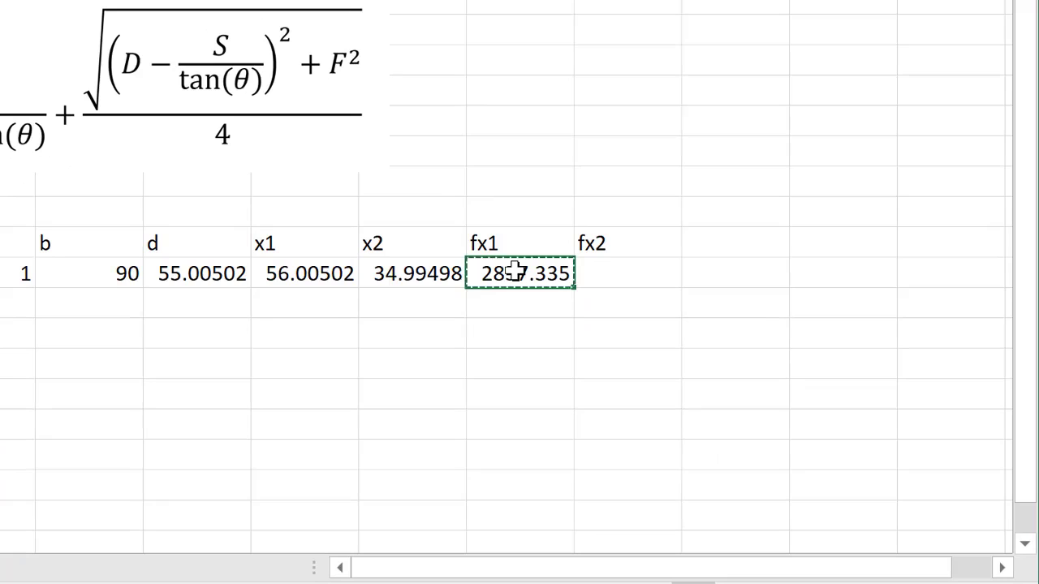
pyautogui.click(601, 275)
pyautogui.hotkey('ctrl', 'v')
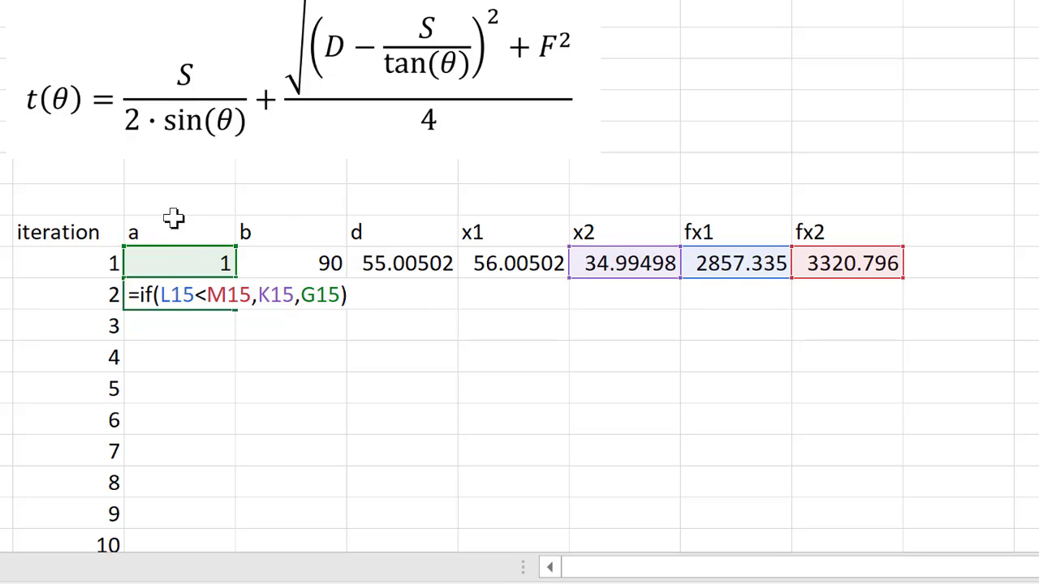
# - Fill in the iteration 2 bounds with a as =if(L15<M15,K15,G15) and b as =if(L15<M15,H15,J15)
pyautogui.press('Tab')
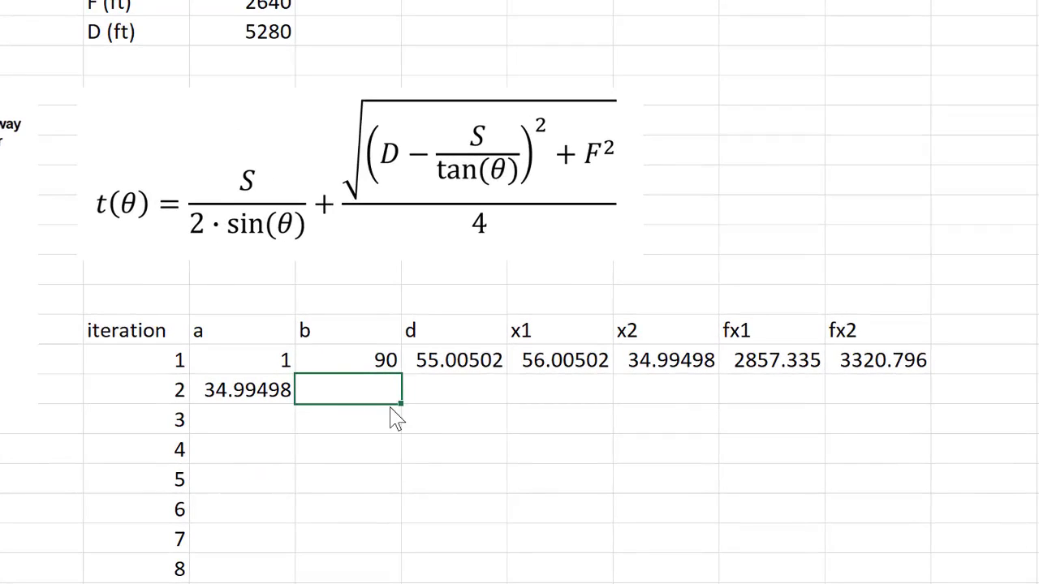
pyautogui.write('=if(L15<M15,H15,J15)')
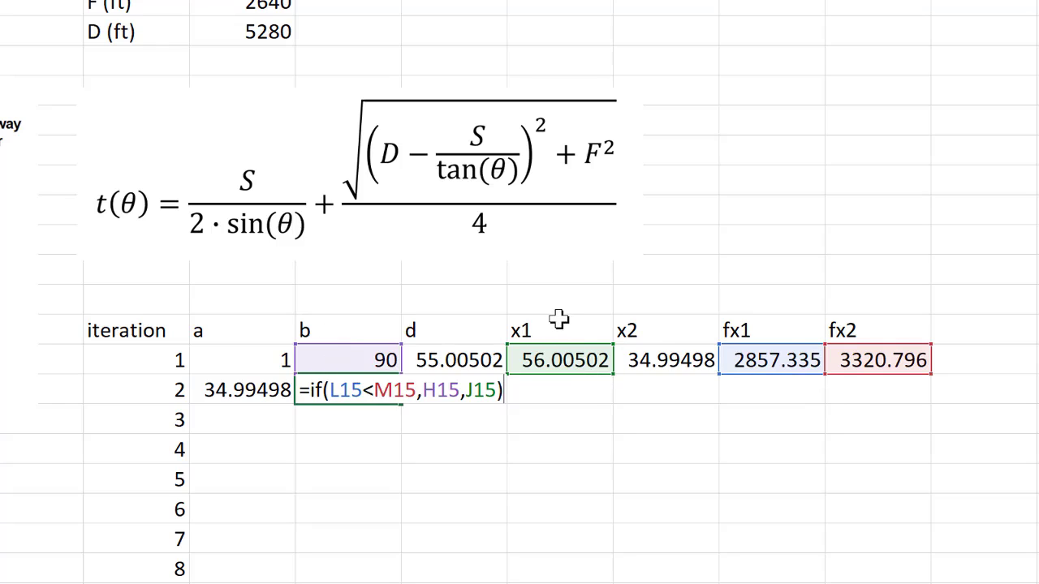
pyautogui.press('Return')
# - Copy the d through fx2 formulas into iteration 2, and fill the whole iteration 2 row down through iteration 10
pyautogui.moveTo(476, 360); pyautogui.dragTo(933, 395)
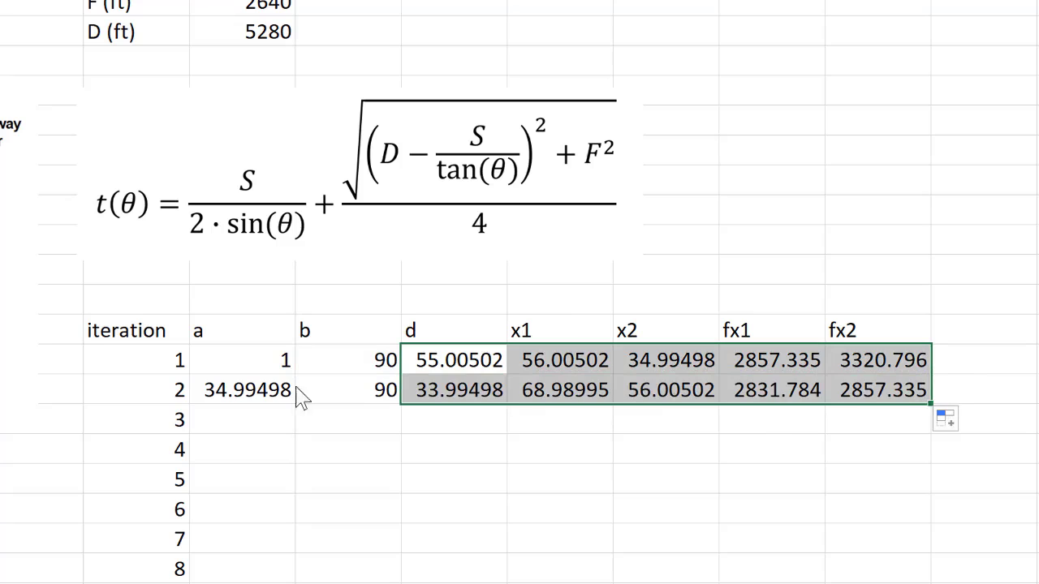
pyautogui.moveTo(265, 389); pyautogui.dragTo(930, 406)
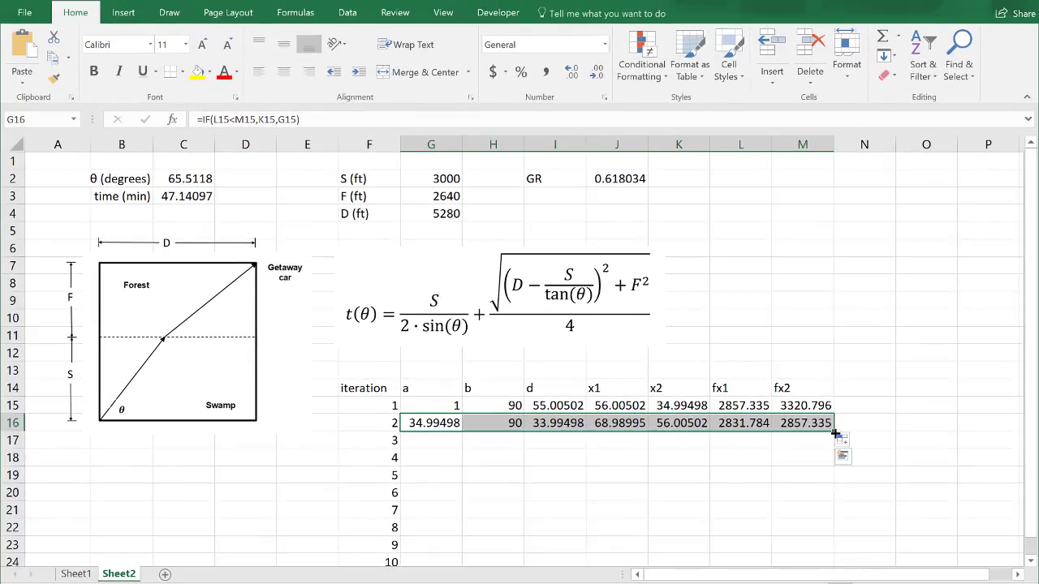
pyautogui.moveTo(865, 423); pyautogui.dragTo(866, 581)
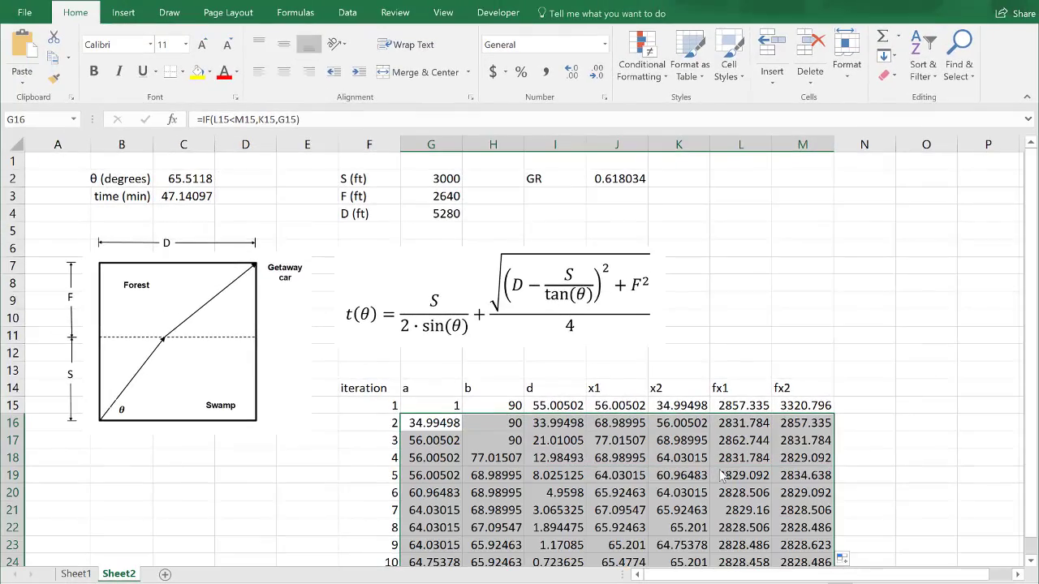
pyautogui.scroll(-3, 650, 449)
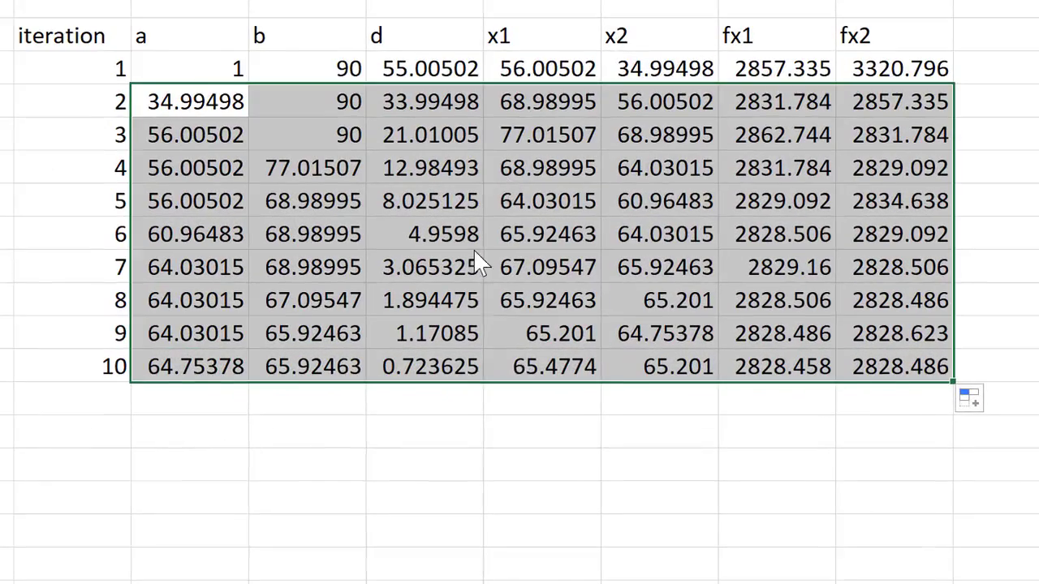
pyautogui.click(521, 375)
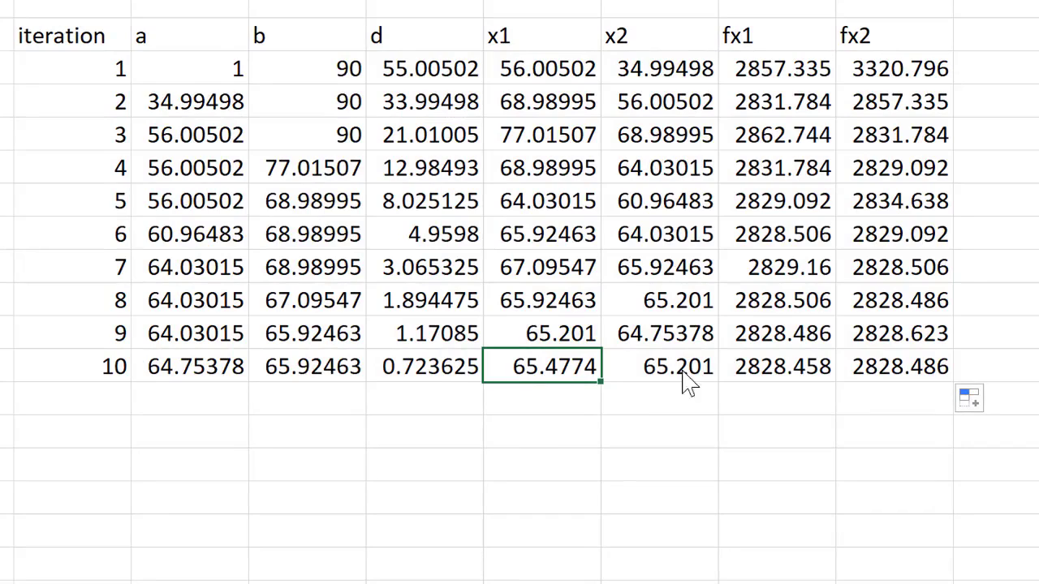
pyautogui.moveTo(678, 362); pyautogui.dragTo(598, 366)
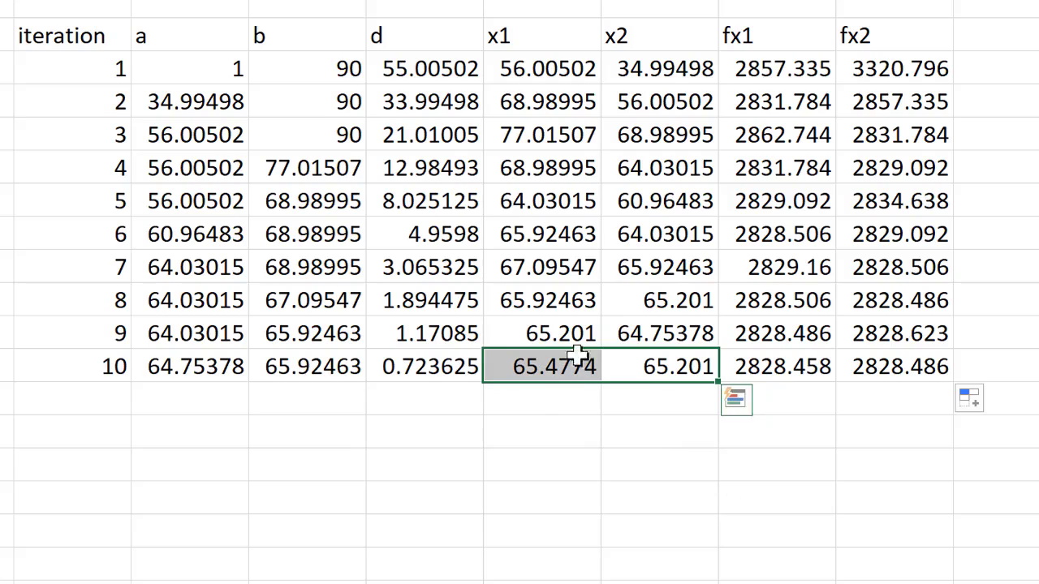
# - Extend the iteration numbers to 20 and fill the a through fx2 formulas down from iteration 10 to iteration 20
pyautogui.hotkey('ctrl', 'z')
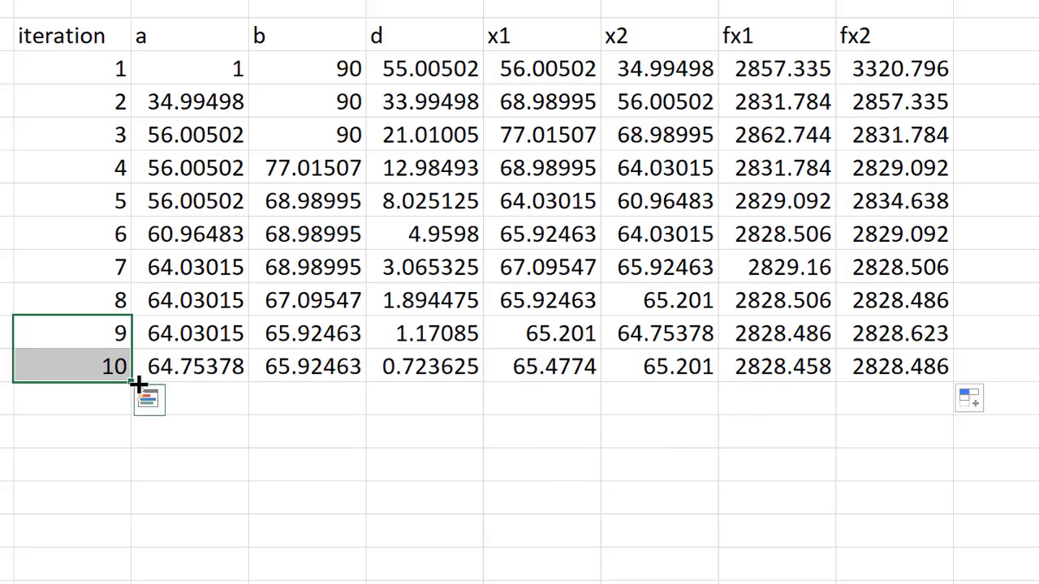
pyautogui.moveTo(130, 382); pyautogui.dragTo(123, 513)
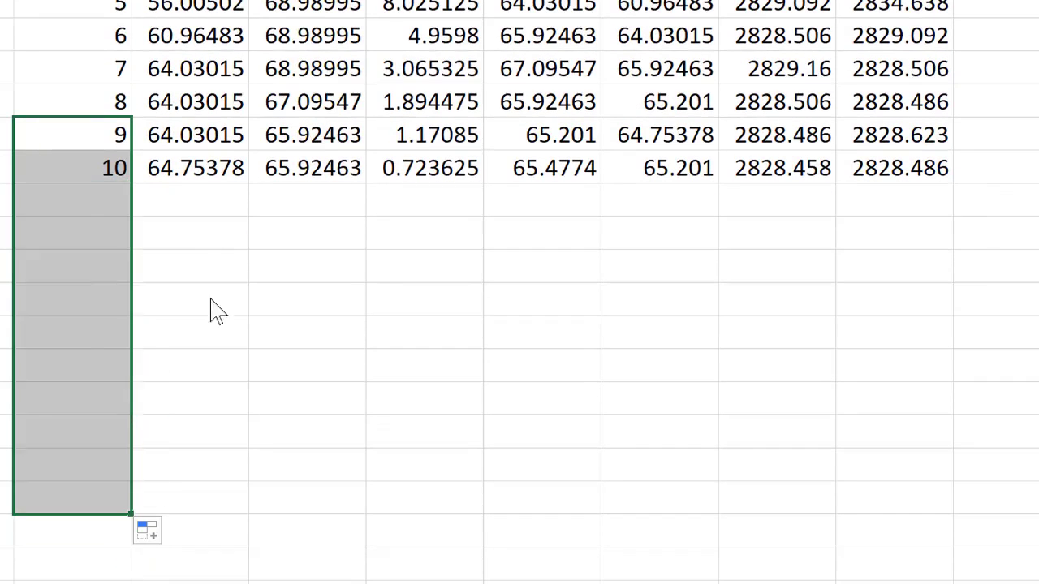
pyautogui.click(169, 169)
pyautogui.keyDown('shift'); pyautogui.click(869, 163); pyautogui.keyUp('shift')
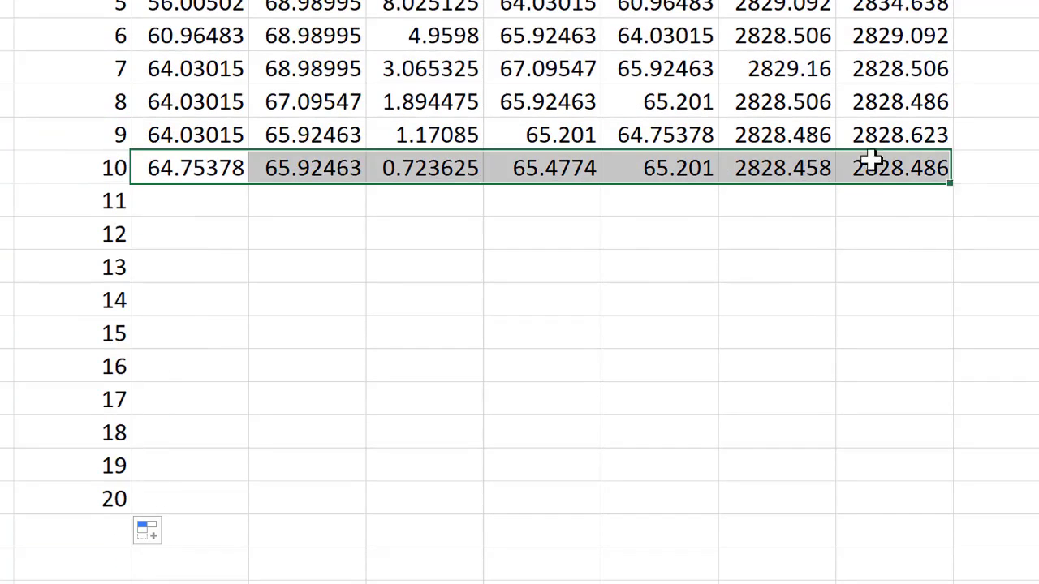
pyautogui.doubleClick(954, 184)
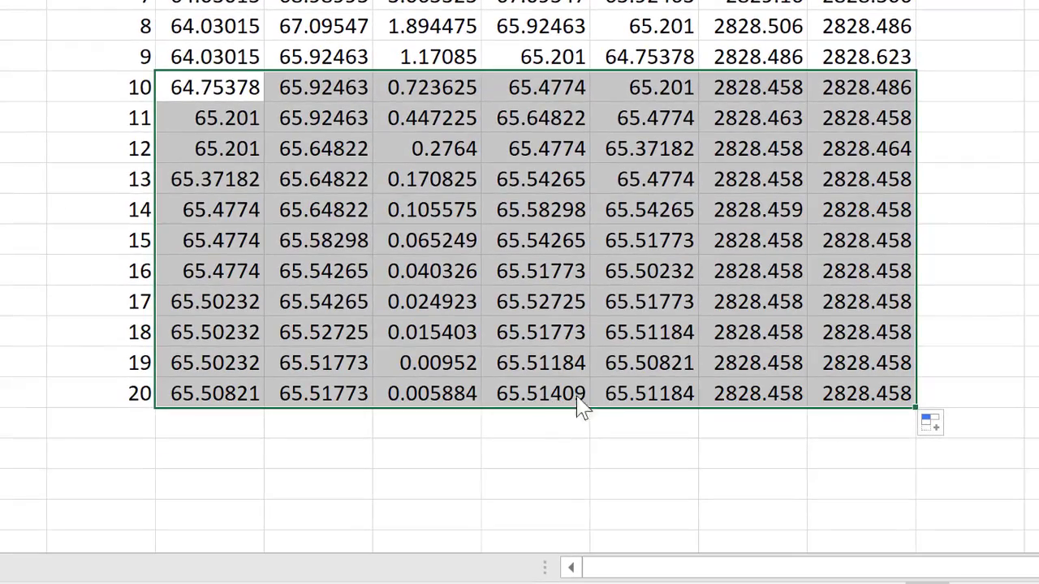
pyautogui.click(639, 388)
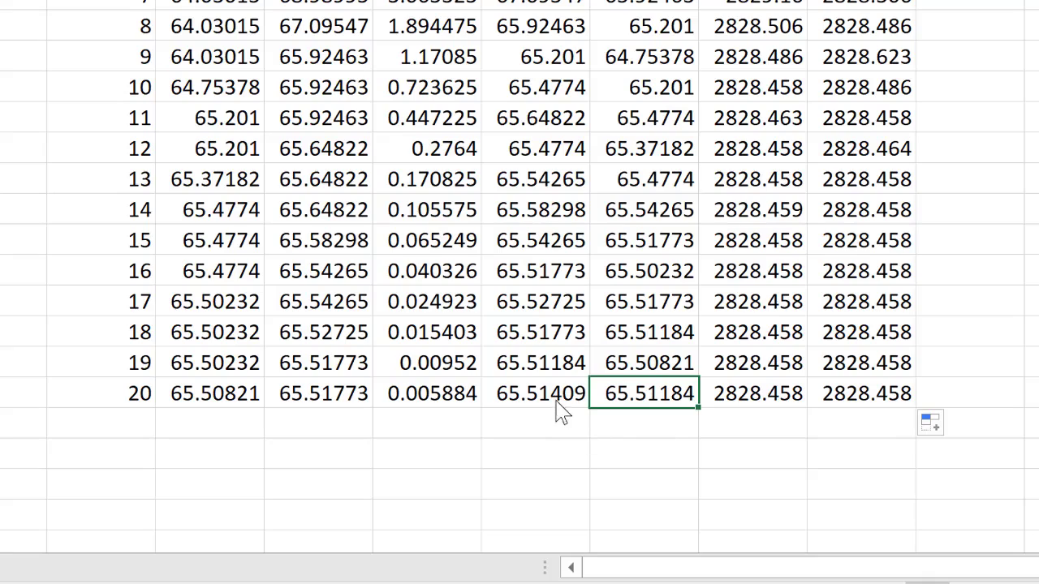
pyautogui.moveTo(560, 397); pyautogui.dragTo(622, 398)
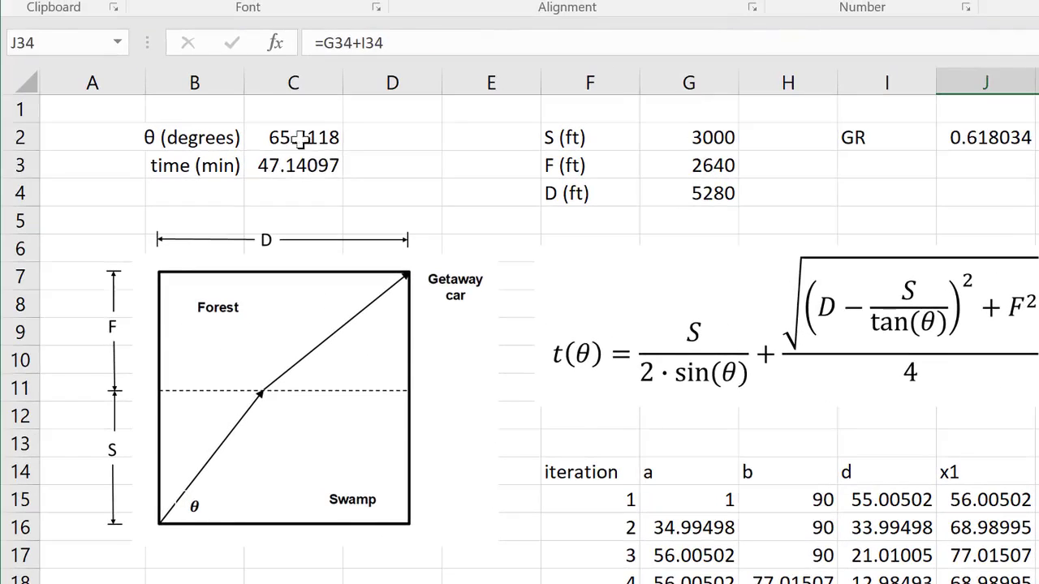
# - Clear the angle and time results in C2:C3, and set the angle in C2 to =AVERAGE(J34:K34)
pyautogui.moveTo(211, 96); pyautogui.dragTo(218, 107)
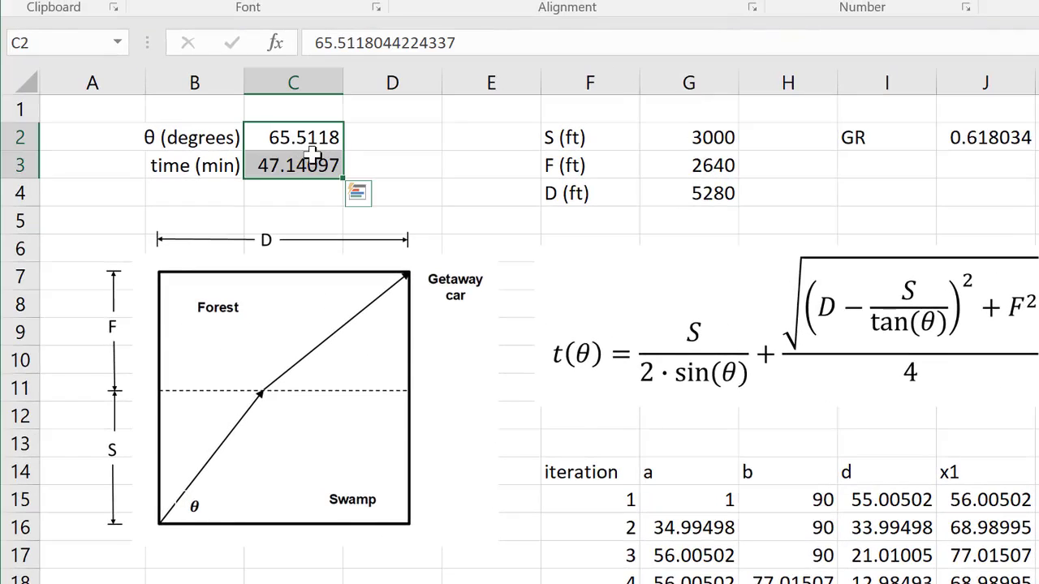
pyautogui.press('Delete')
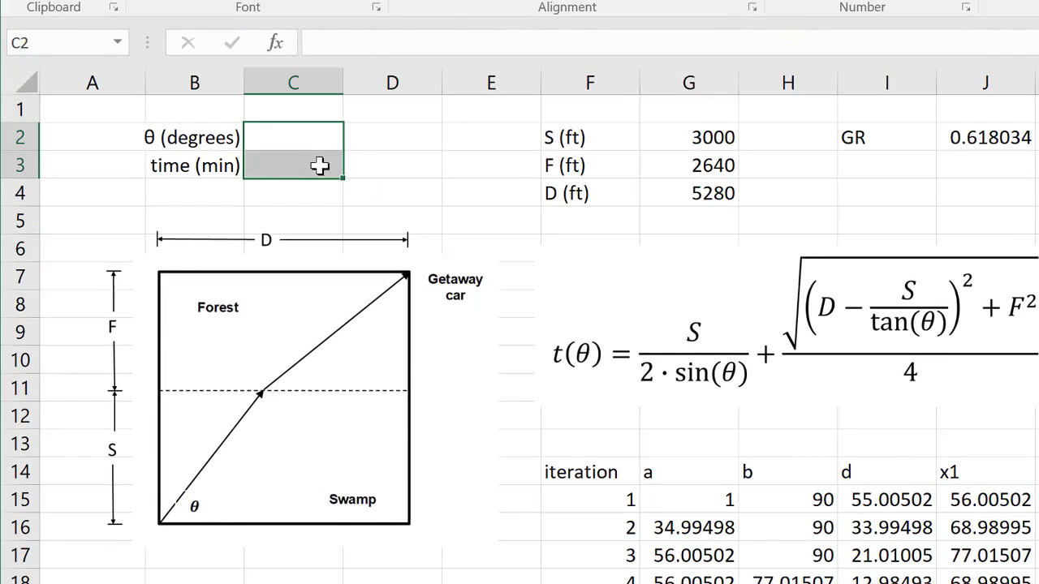
pyautogui.click(303, 144)
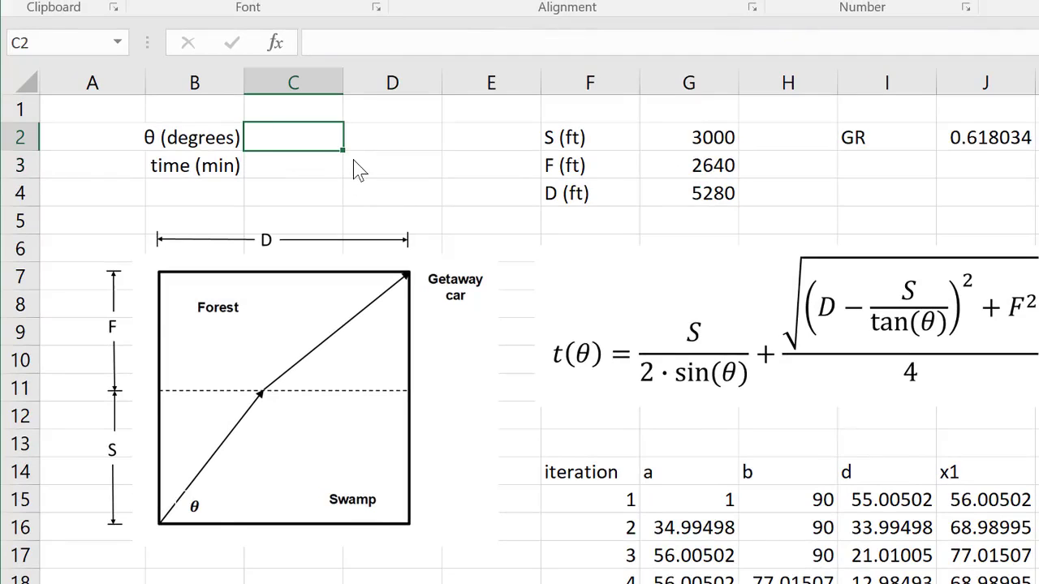
pyautogui.write('=aver')
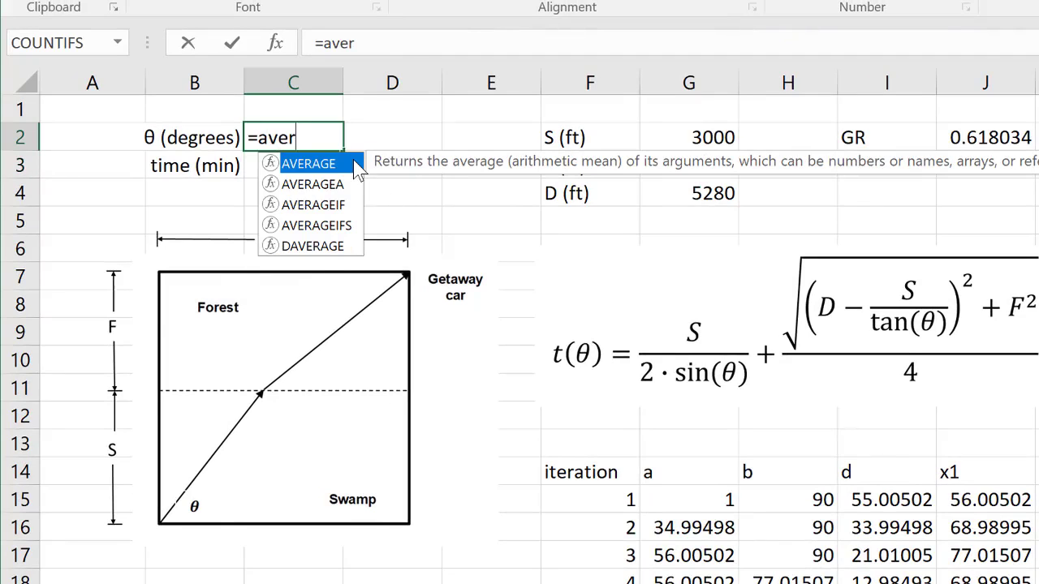
pyautogui.write('age(')
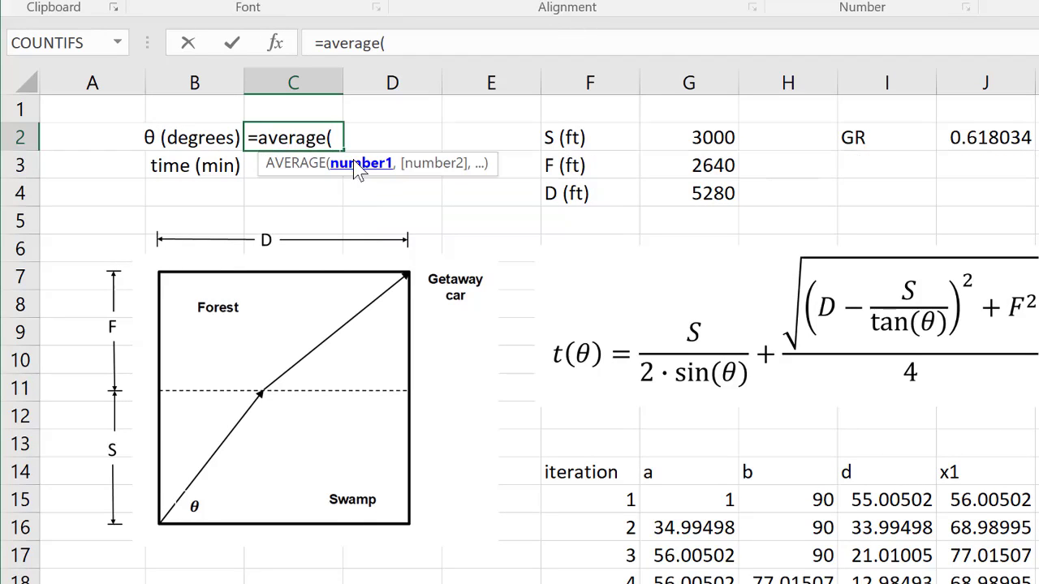
pyautogui.scroll(-5, 803, 414)
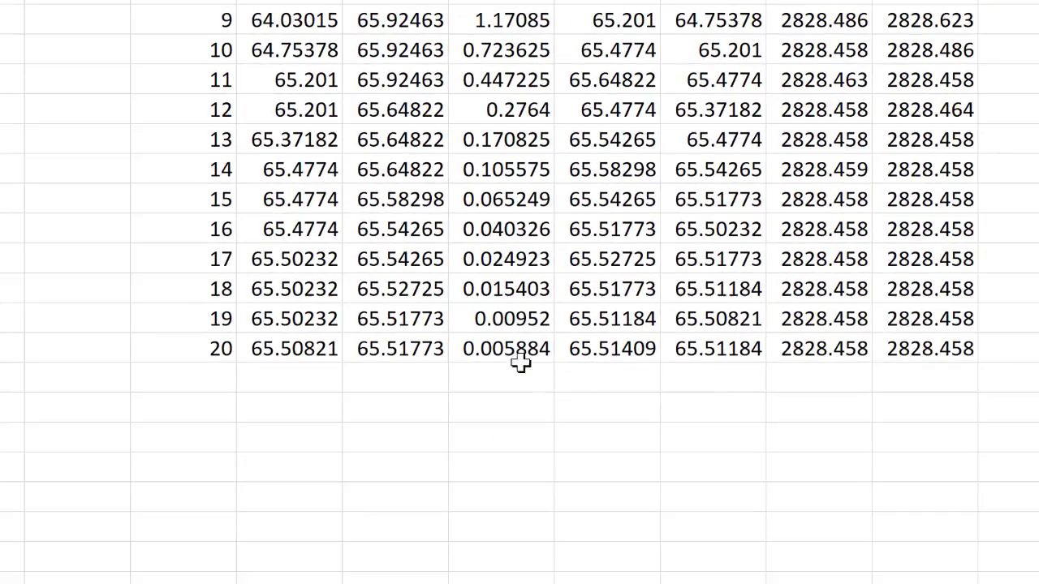
pyautogui.moveTo(637, 355); pyautogui.dragTo(677, 345)
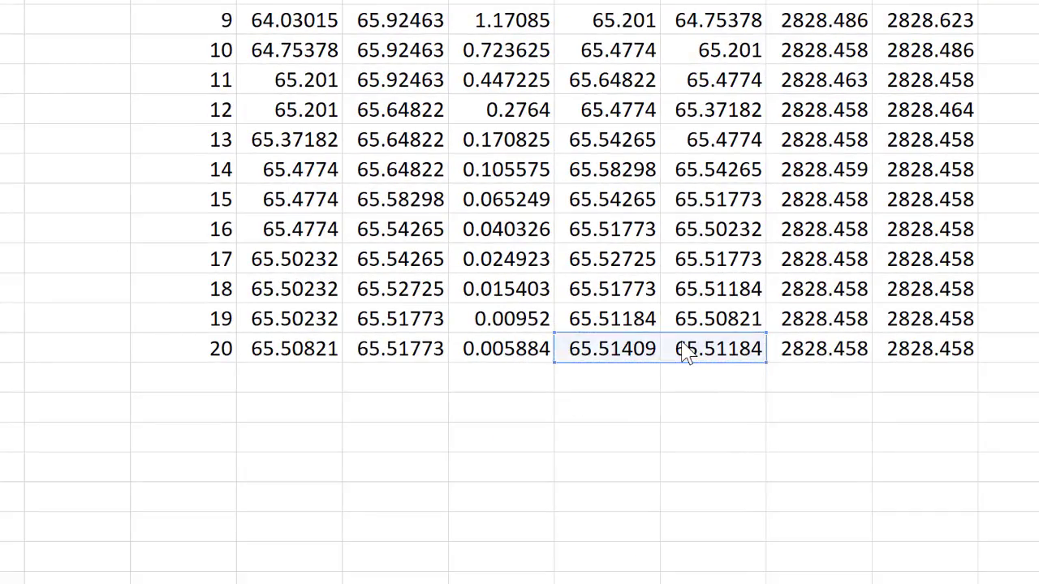
pyautogui.press('Return')
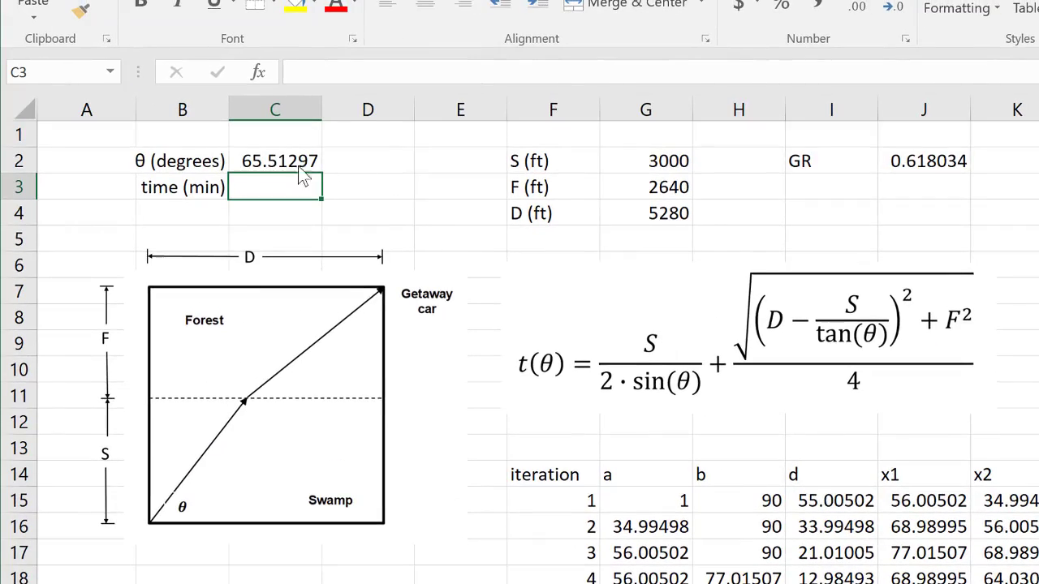
# - Calculate the time in minutes in C3 as =average(L34:M34)/60 from iteration 20's fx1 and fx2
pyautogui.write('=')
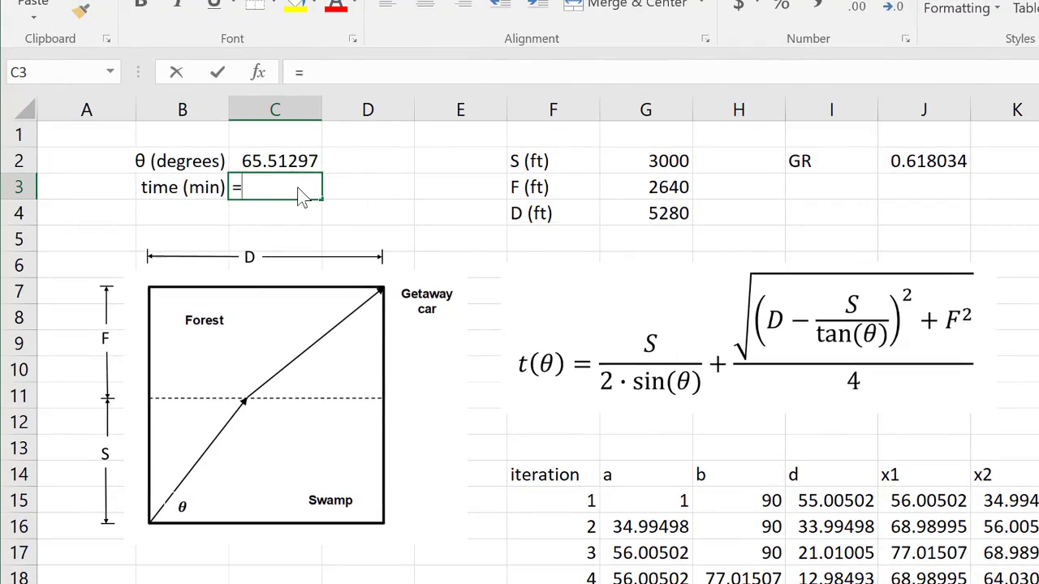
pyautogui.write('average(')
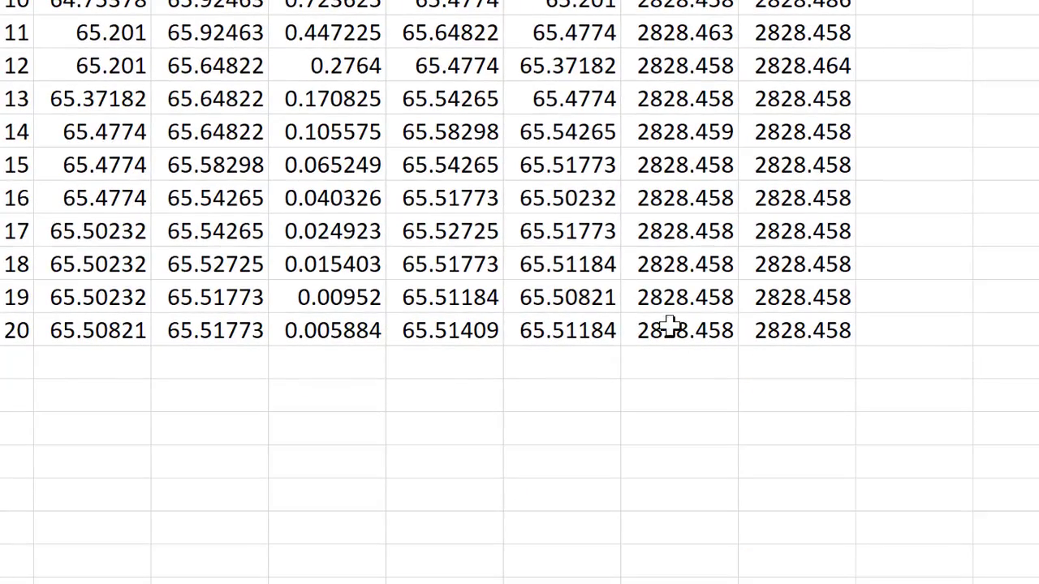
pyautogui.moveTo(668, 330); pyautogui.dragTo(751, 329)
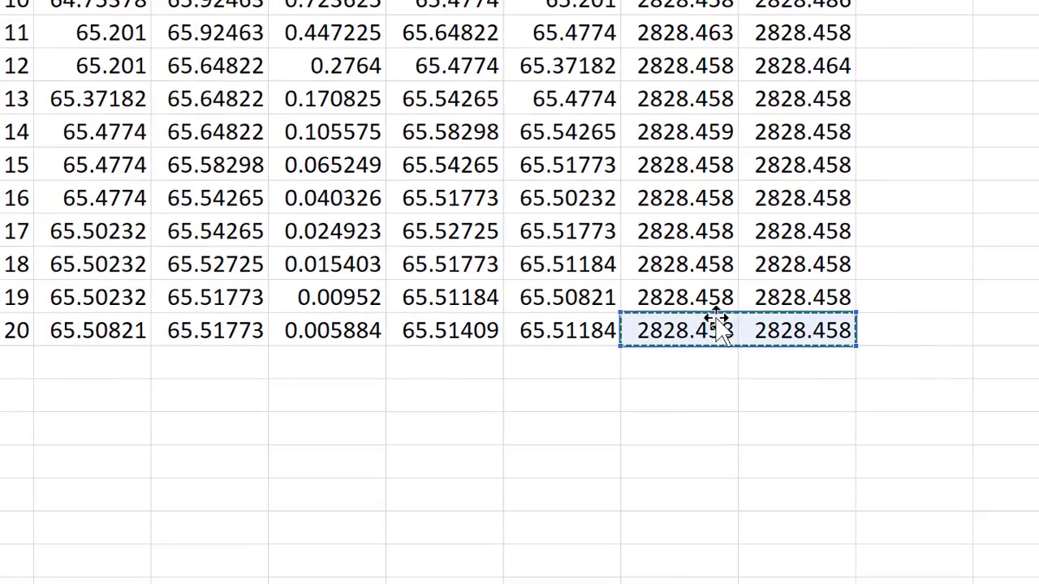
pyautogui.write(')')
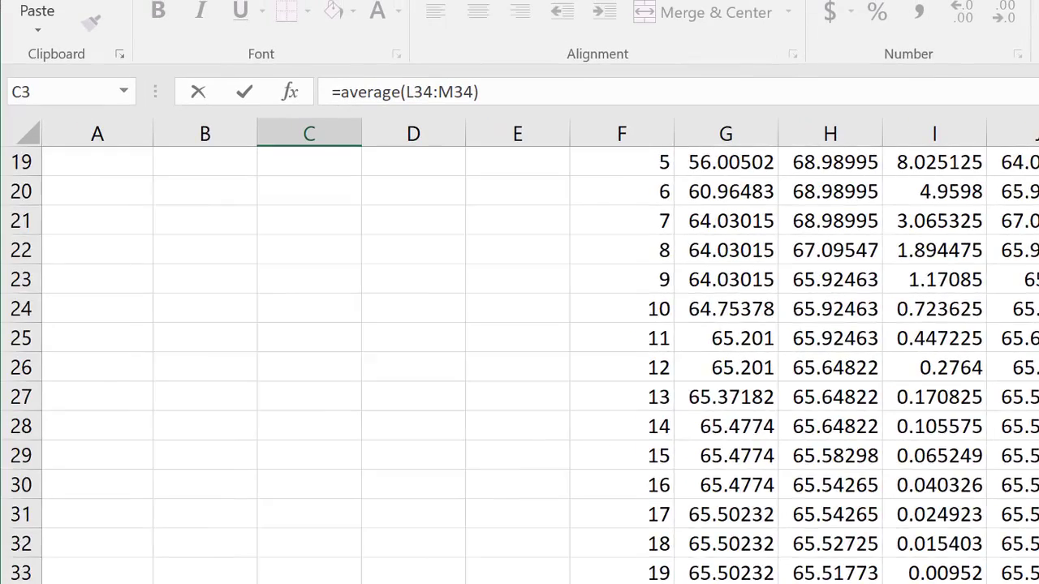
pyautogui.scroll(6, 437, 246)
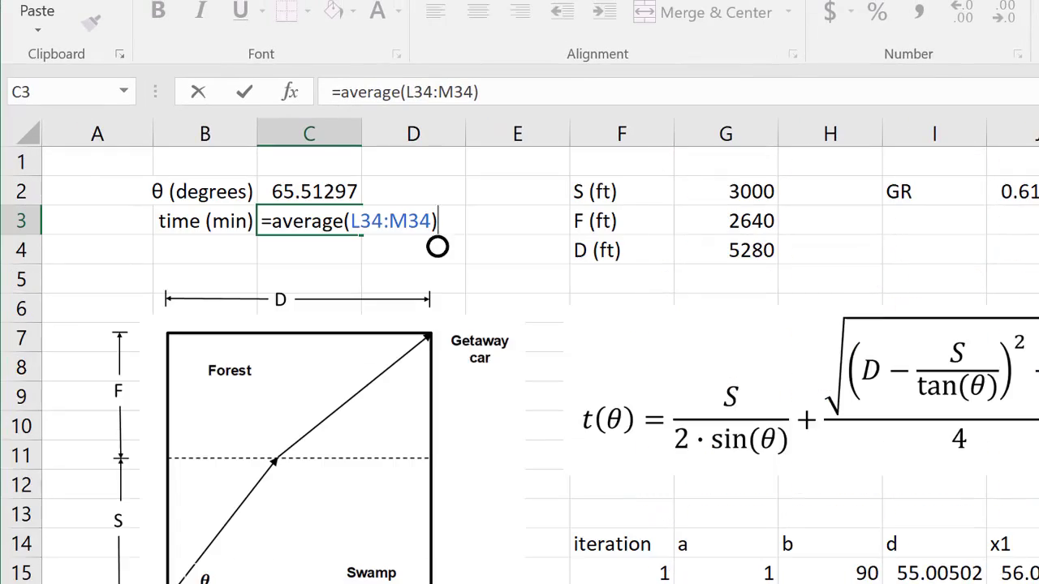
pyautogui.write('/60')
pyautogui.press('Return')
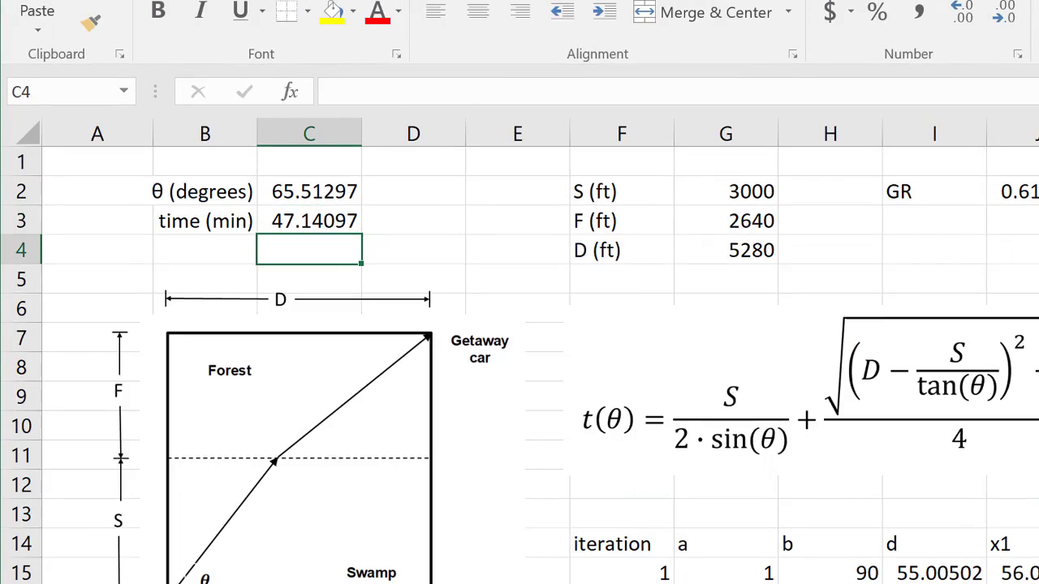
# - Reduce the displayed precision of the angle and time results in C2:C3 to two decimal places
pyautogui.moveTo(311, 195); pyautogui.dragTo(311, 217)
pyautogui.click(1007, 14)
pyautogui.click(1006, 15)
pyautogui.click(1011, 19)
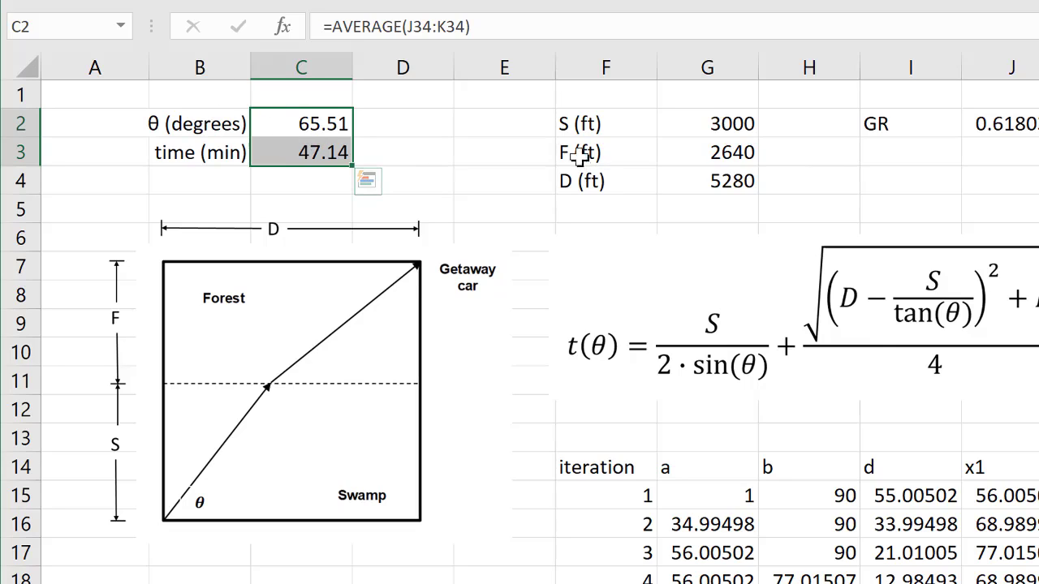
# - Set the swamp distance S to 4000 ft and the forest distance F to 3500 ft
pyautogui.click(718, 136)
pyautogui.write('40')
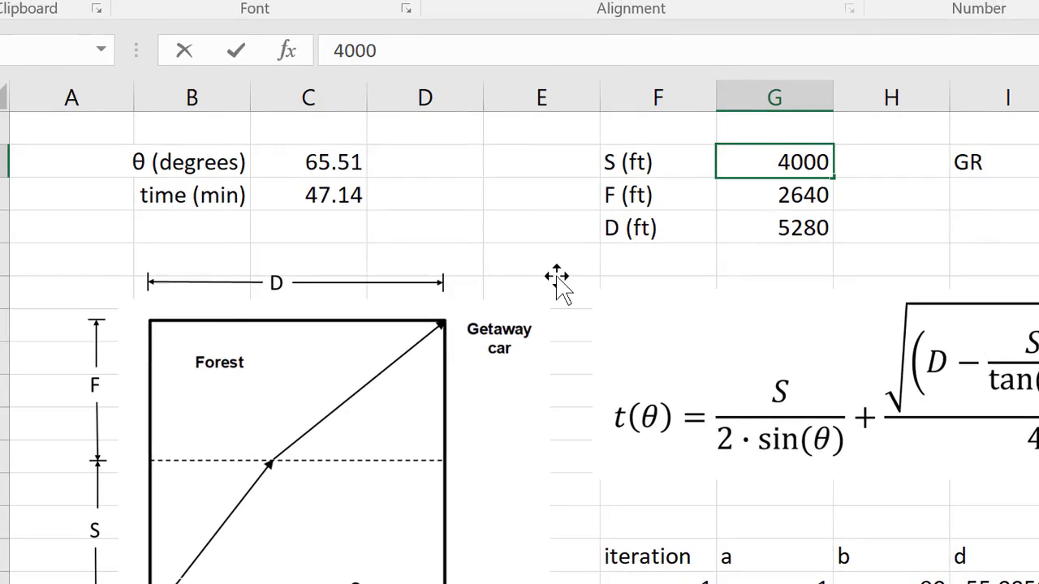
pyautogui.press('Return')
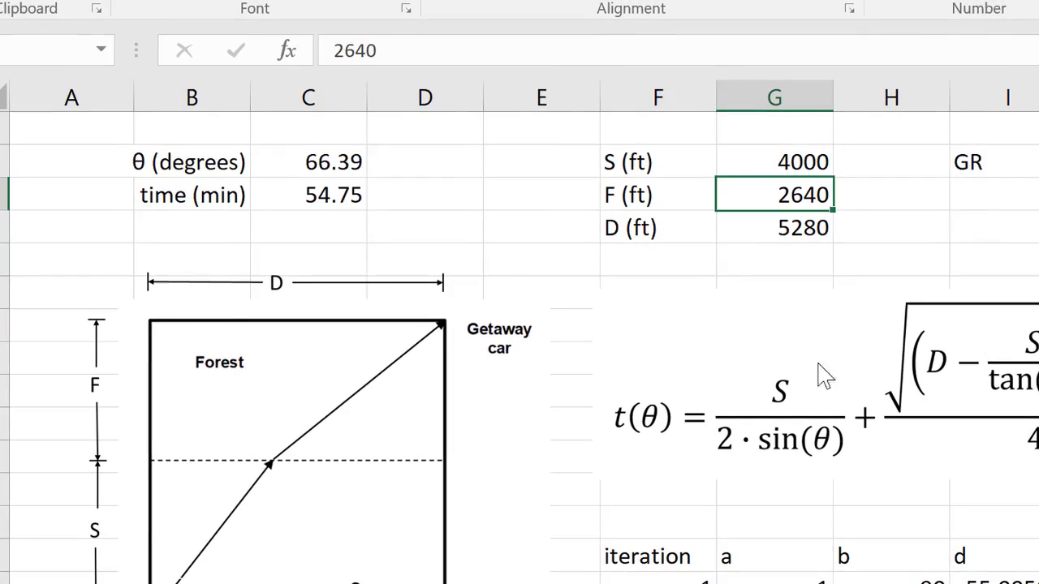
pyautogui.click(795, 160)
pyautogui.press('Down')
pyautogui.write('3500')
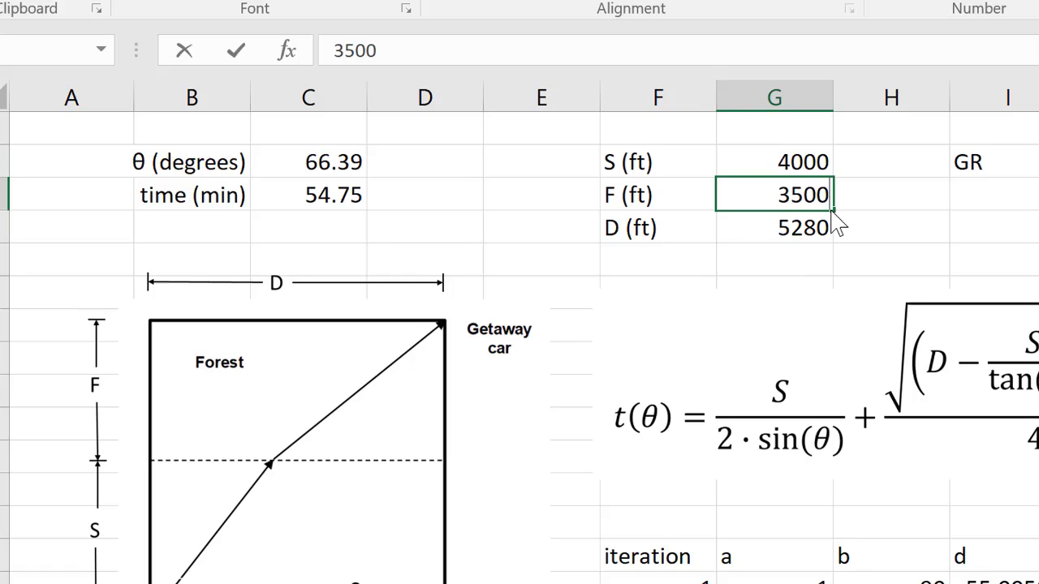
pyautogui.press('Return')
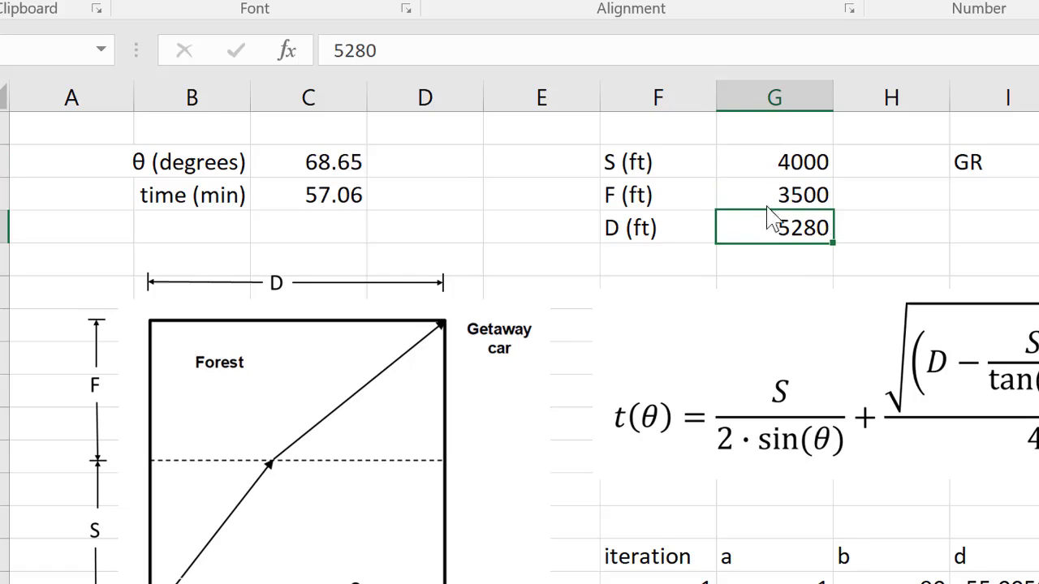